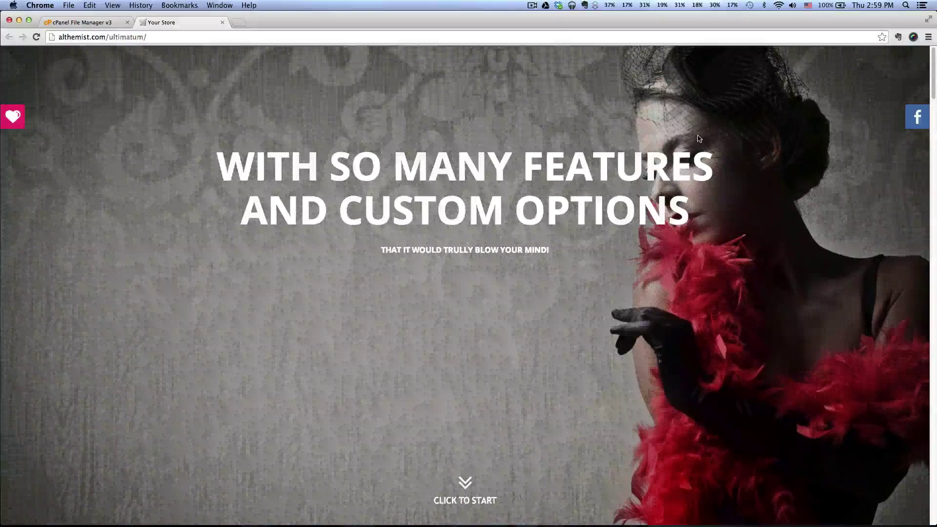
scroll(575, 250, down, 5)
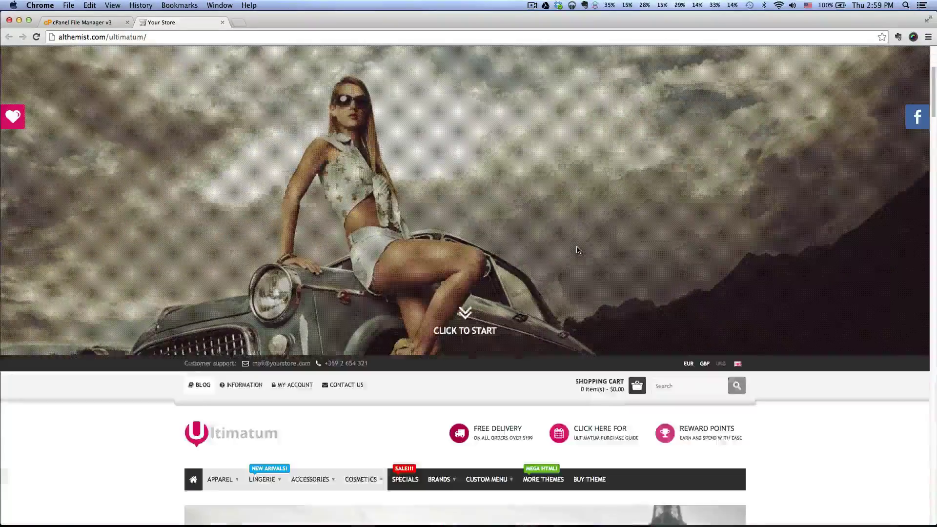
scroll(576, 250, down, 5)
scroll(576, 250, down, 1)
scroll(576, 249, down, 3)
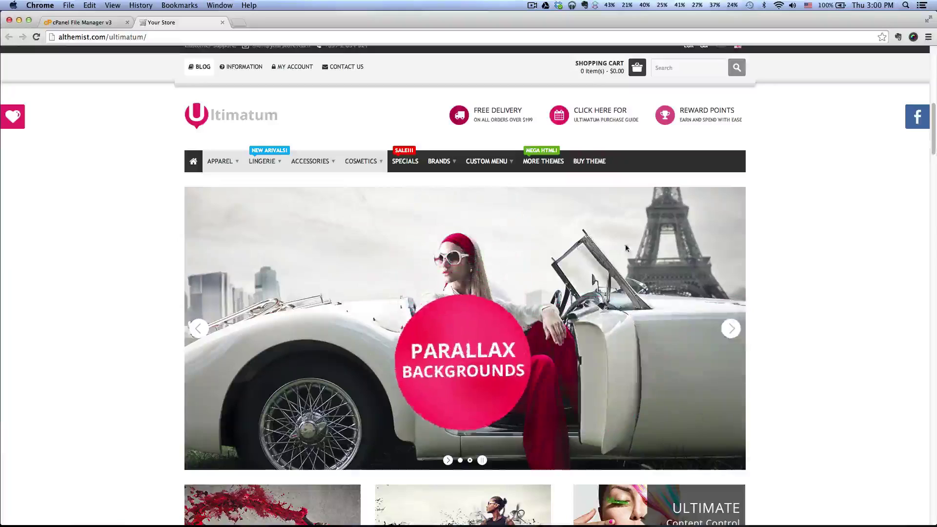
scroll(828, 270, down, 2)
scroll(828, 270, down, 2)
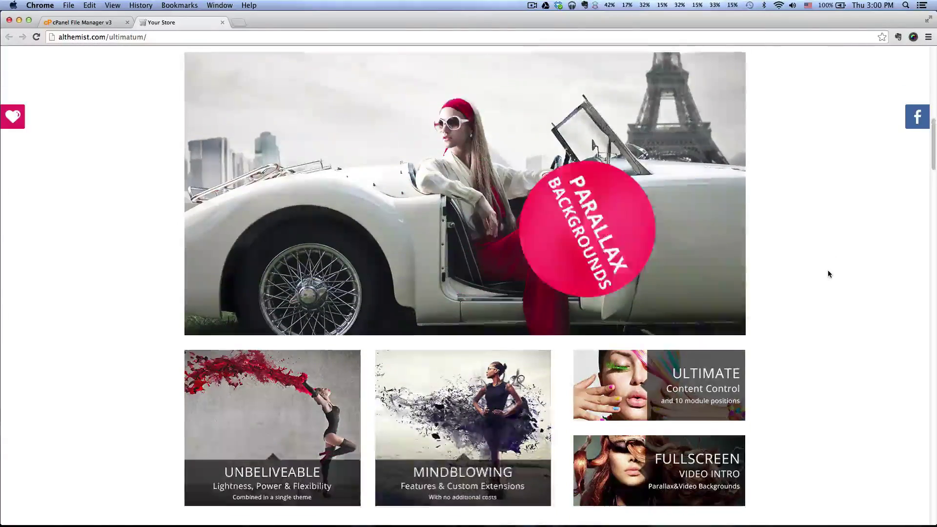
scroll(828, 274, down, 4)
scroll(828, 274, down, 2)
scroll(828, 273, down, 2)
scroll(828, 274, down, 5)
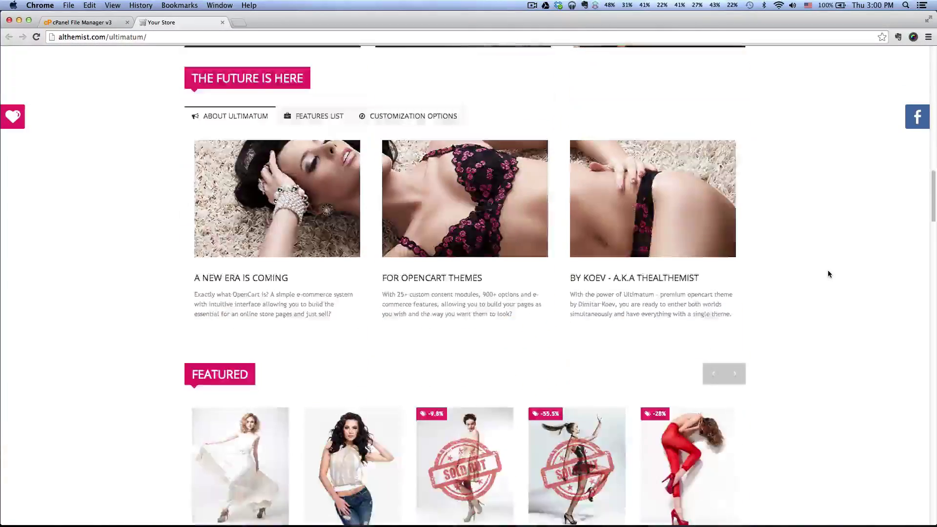
scroll(829, 274, down, 10)
scroll(829, 274, down, 5)
scroll(830, 273, down, 5)
scroll(829, 274, down, 8)
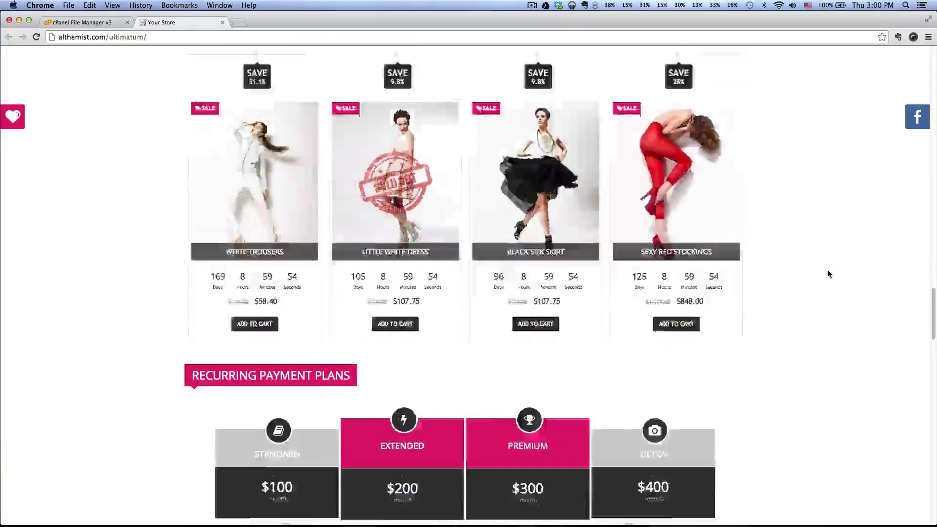
scroll(828, 274, down, 3)
scroll(828, 274, down, 6)
scroll(828, 274, down, 5)
scroll(827, 273, down, 5)
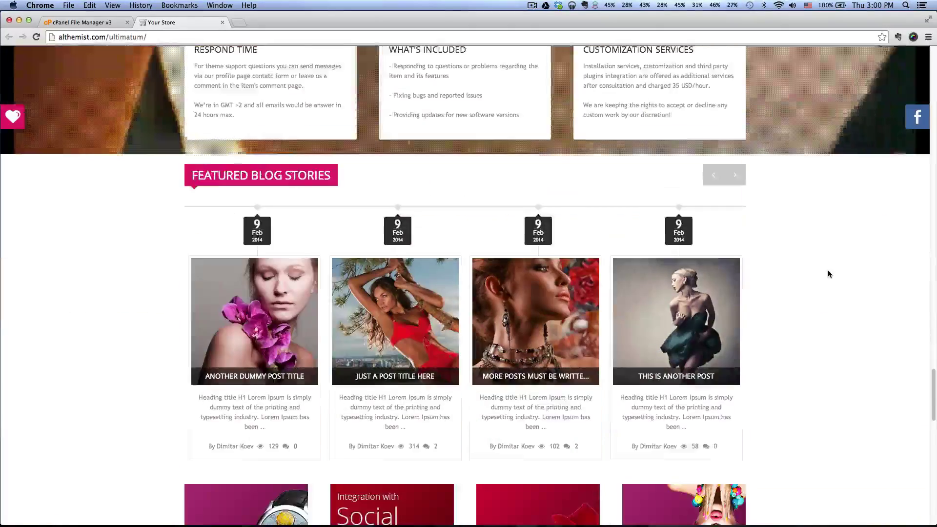
scroll(828, 274, down, 3)
scroll(829, 274, up, 6)
scroll(828, 274, up, 5)
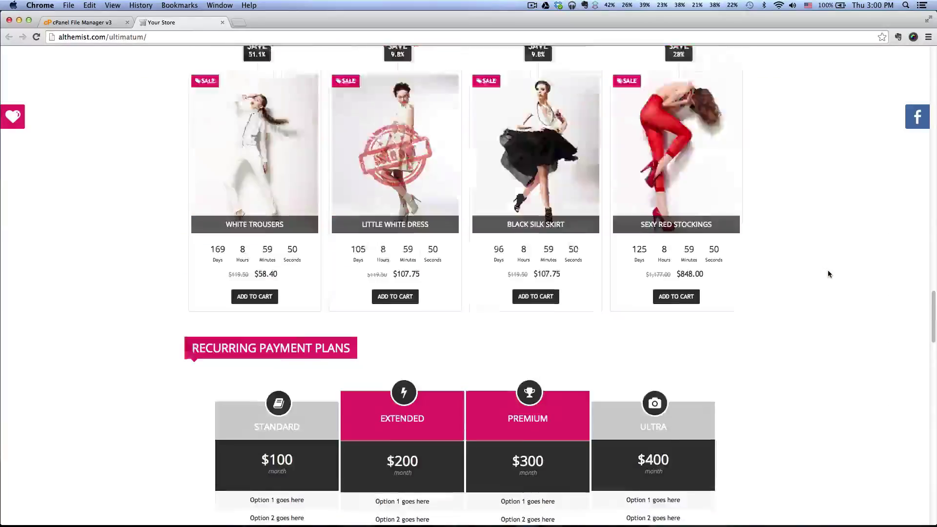
scroll(829, 274, up, 3)
scroll(829, 274, up, 2)
scroll(829, 274, up, 4)
scroll(829, 274, up, 4)
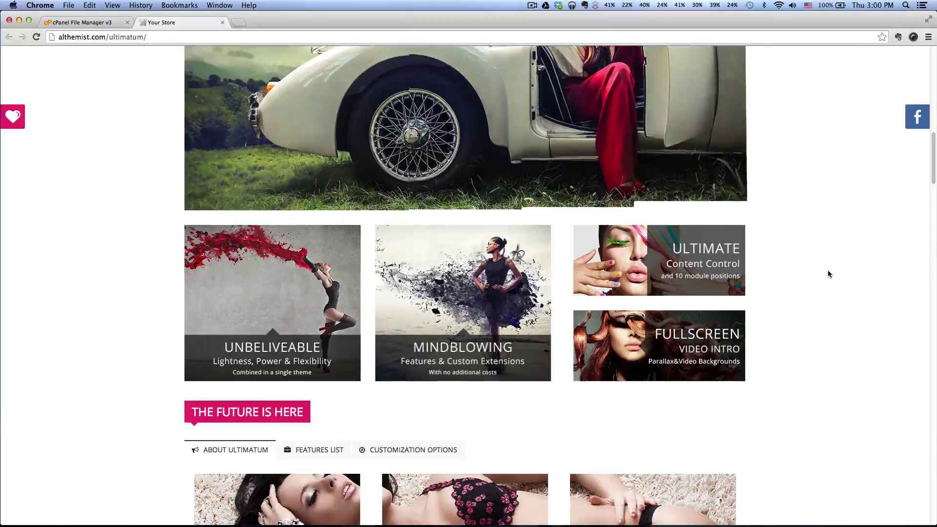
scroll(829, 274, up, 5)
scroll(828, 274, up, 5)
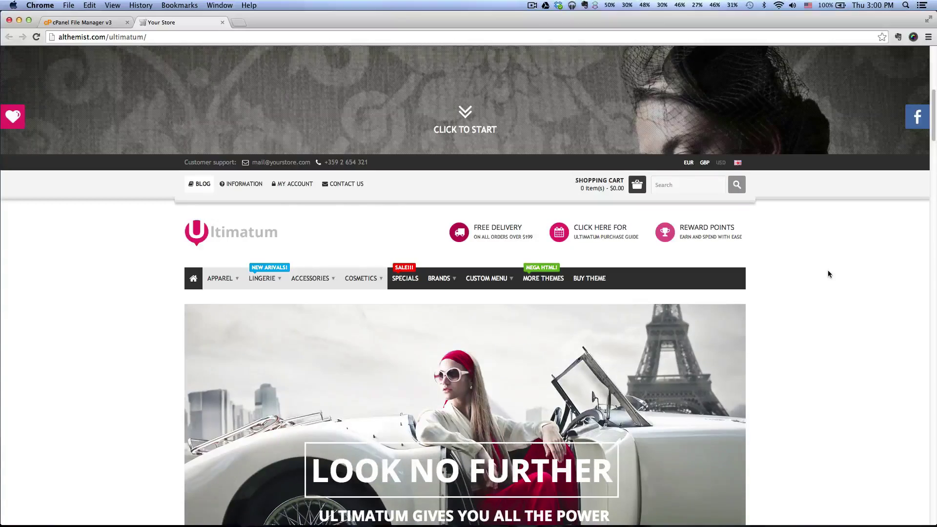
scroll(828, 274, up, 3)
scroll(827, 274, down, 3)
scroll(828, 274, down, 2)
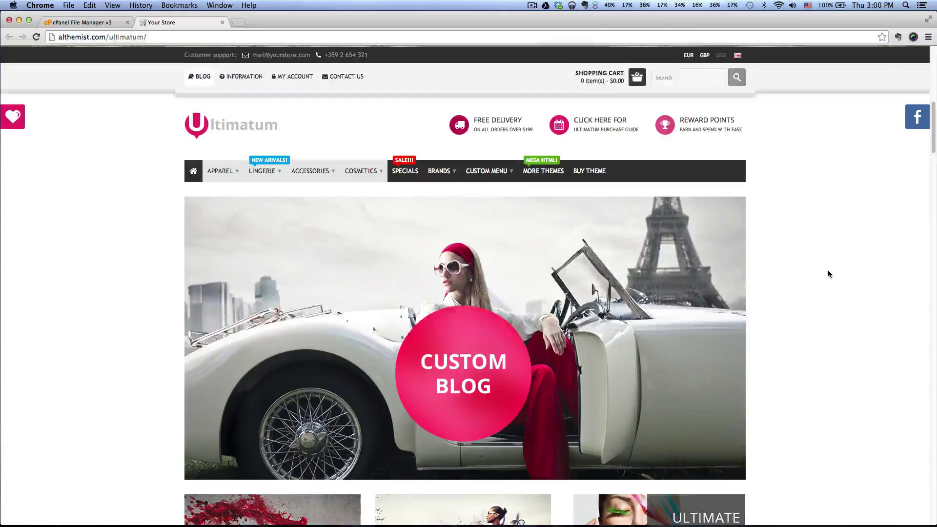
scroll(828, 274, down, 2)
scroll(829, 274, down, 2)
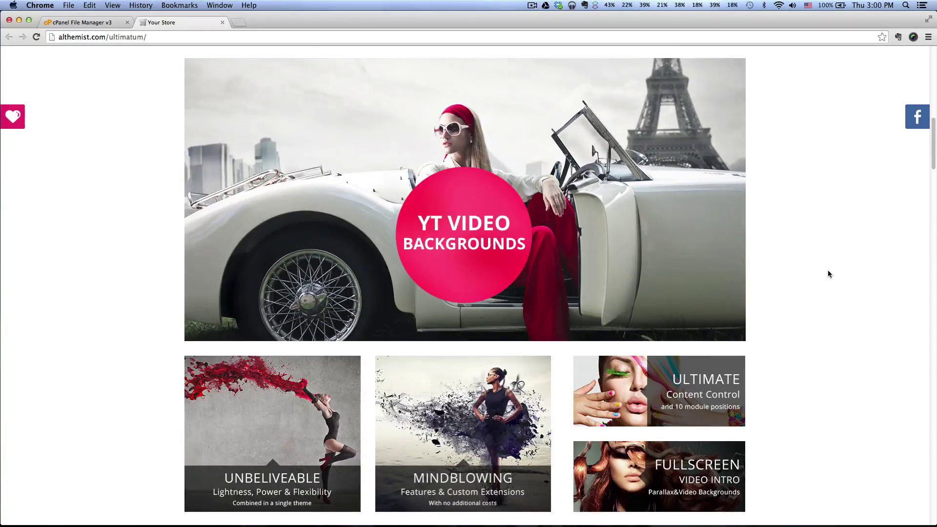
scroll(828, 275, down, 1)
scroll(828, 274, down, 1)
scroll(828, 274, up, 5)
scroll(828, 274, up, 5)
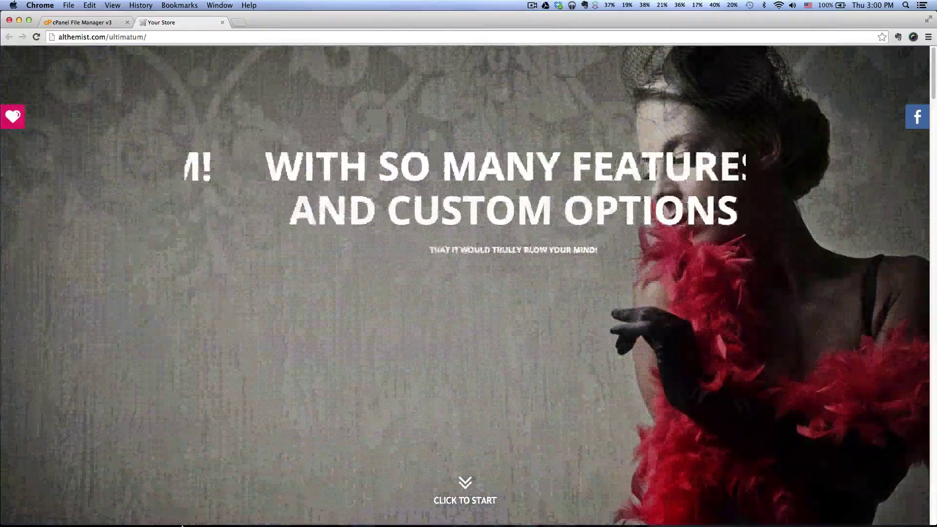
Step: Extract the downloaded themeforest zip on the Desktop and open its THEME folder
mouse_move(182, 525)
click(149, 514)
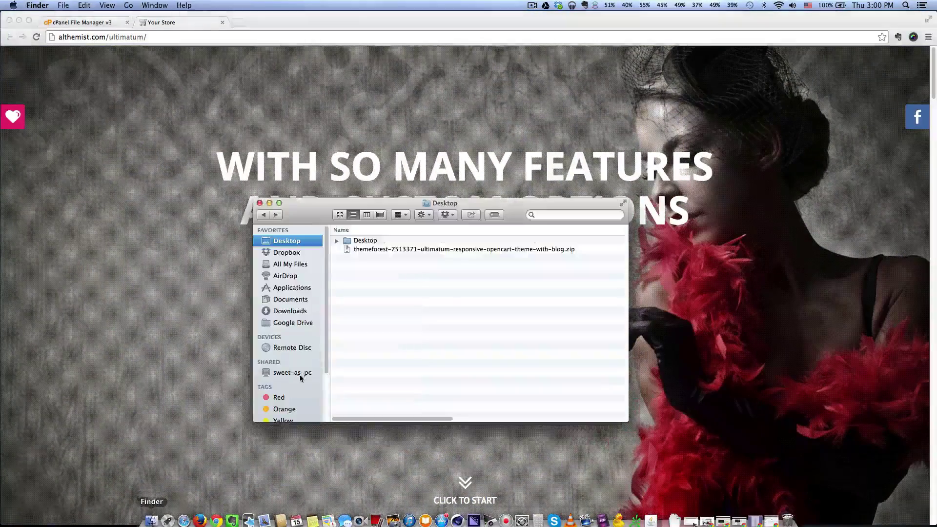
click(443, 251)
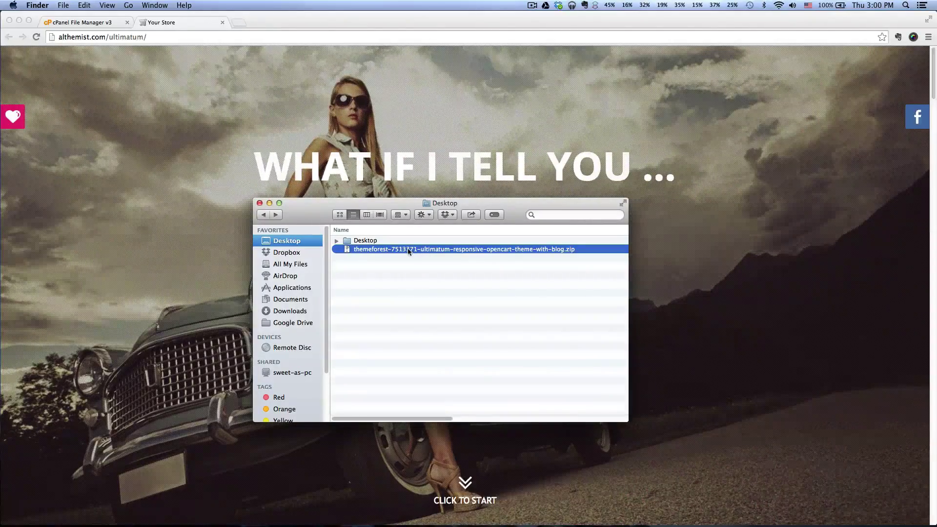
double_click(408, 248)
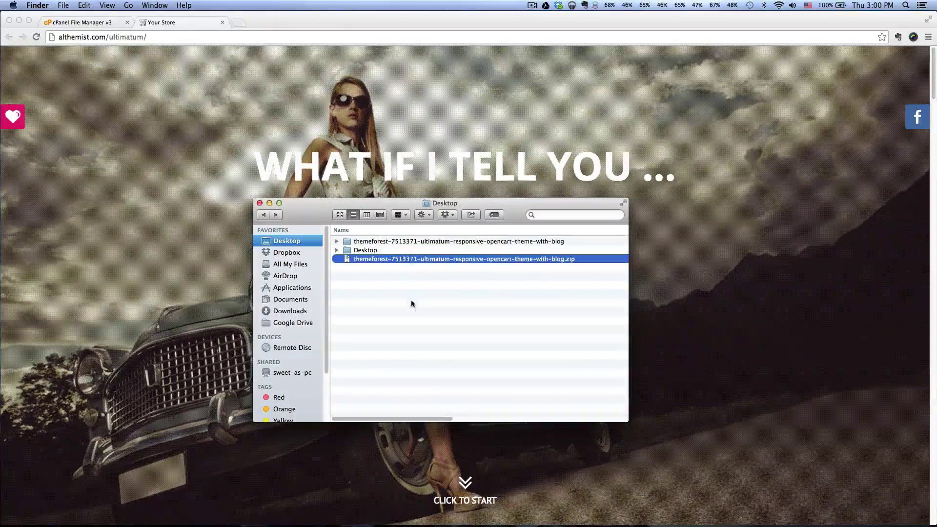
click(405, 242)
double_click(419, 241)
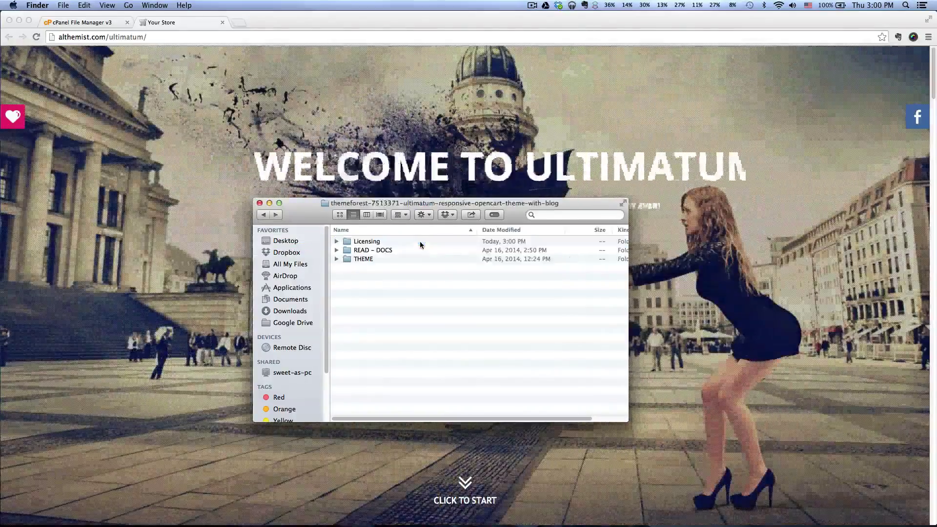
click(366, 260)
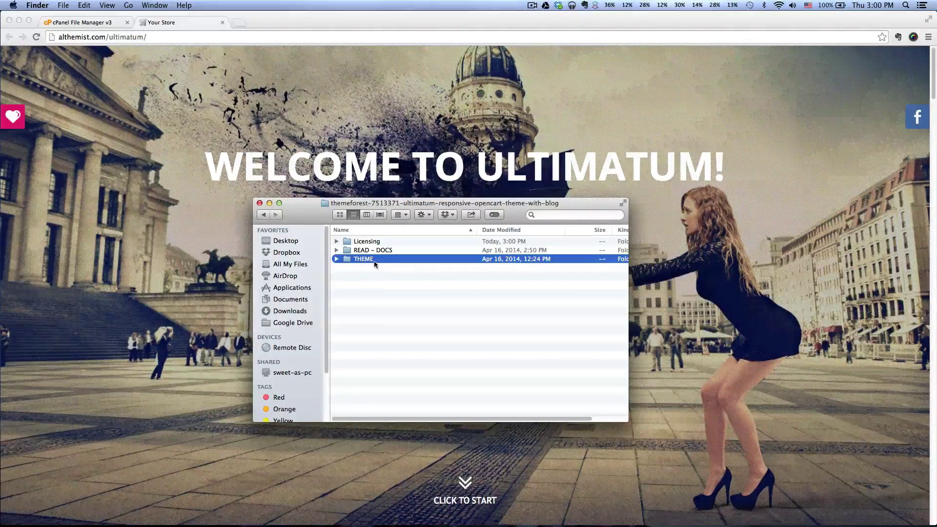
double_click(370, 259)
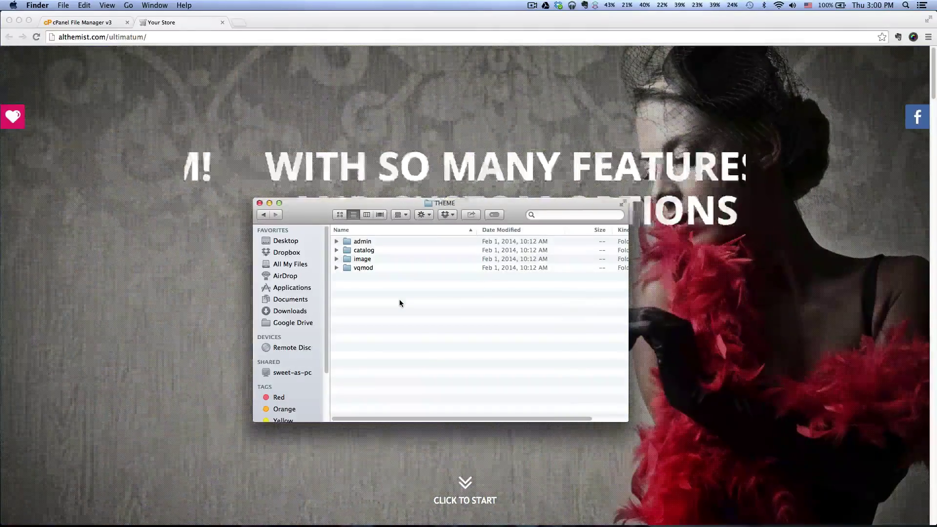
Step: Compress the four THEME folders into one archive and rename it ultimatum.zip
key(super+a)
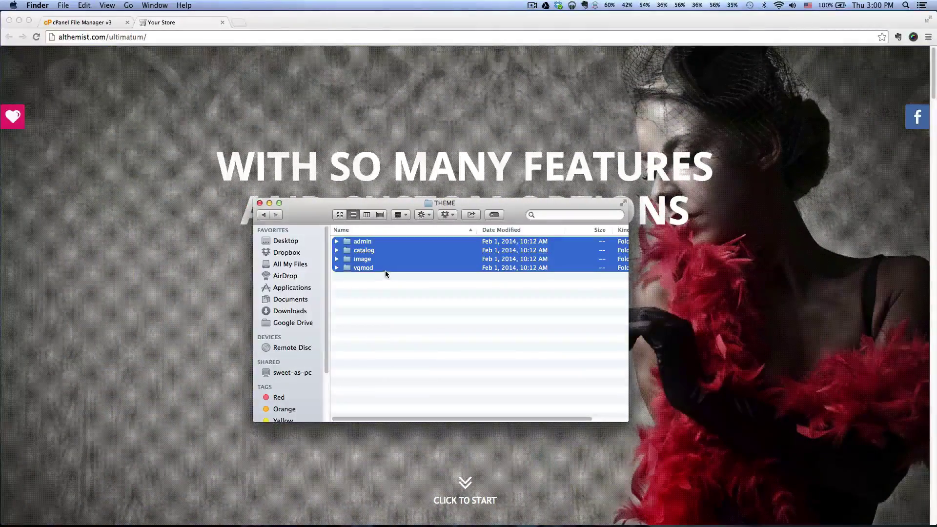
right_click(364, 247)
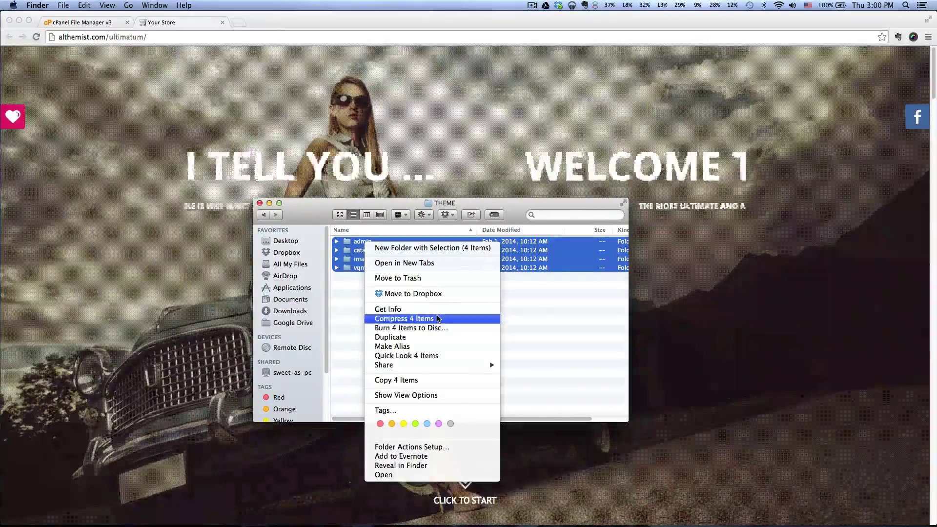
click(438, 319)
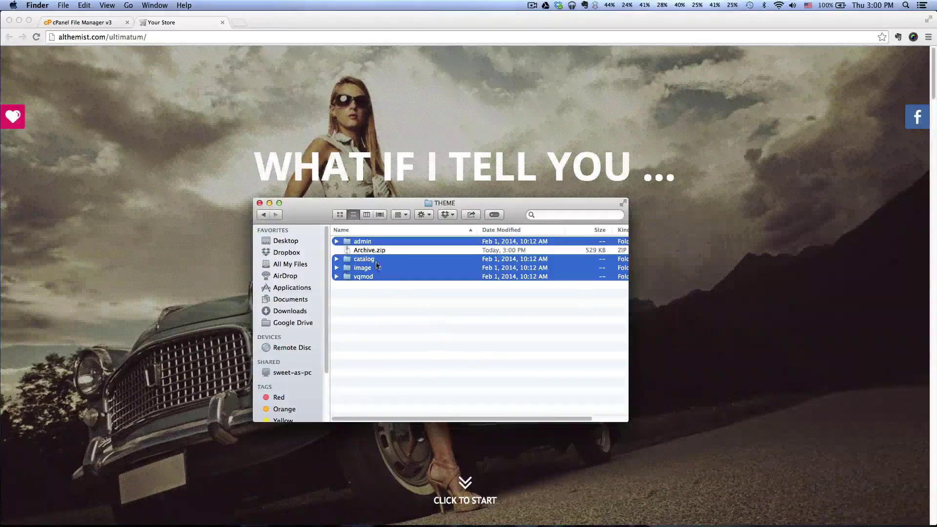
click(395, 253)
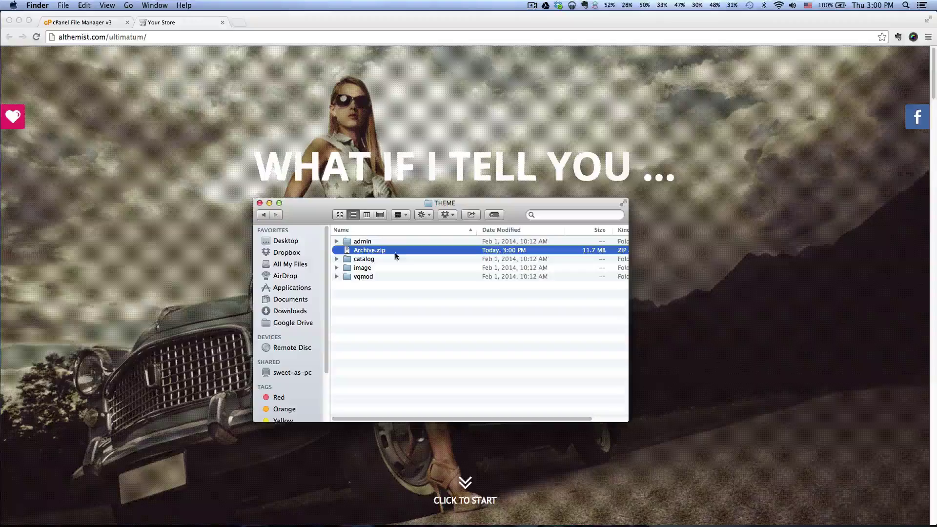
key(Return)
text(ulti)
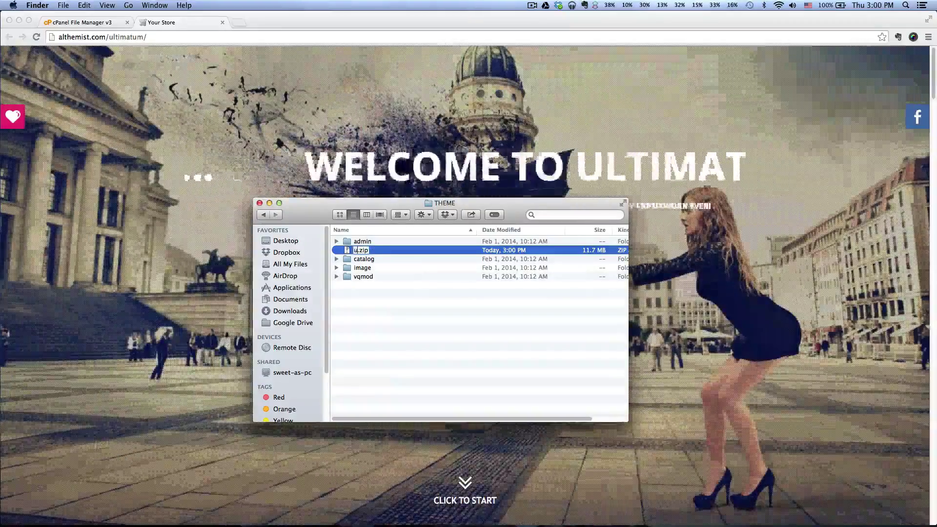
text(matu)
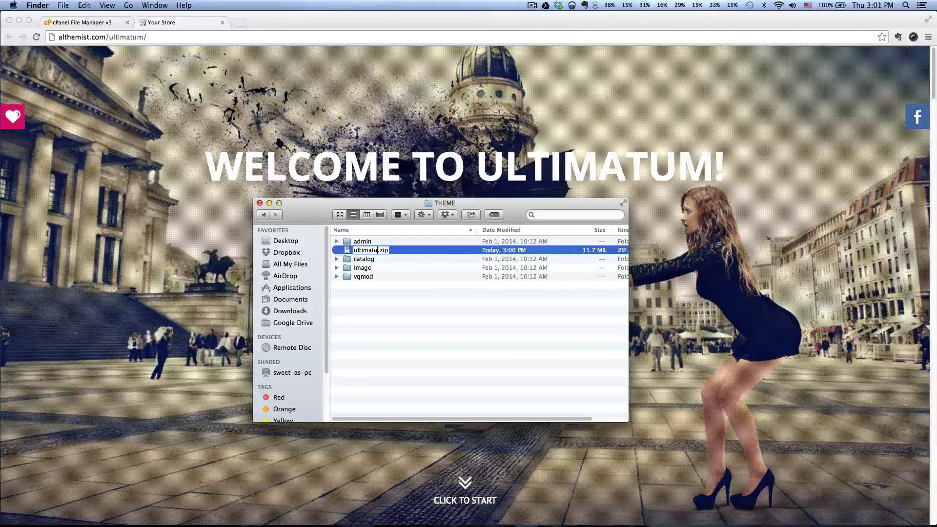
text(m)
key(Return)
click(443, 300)
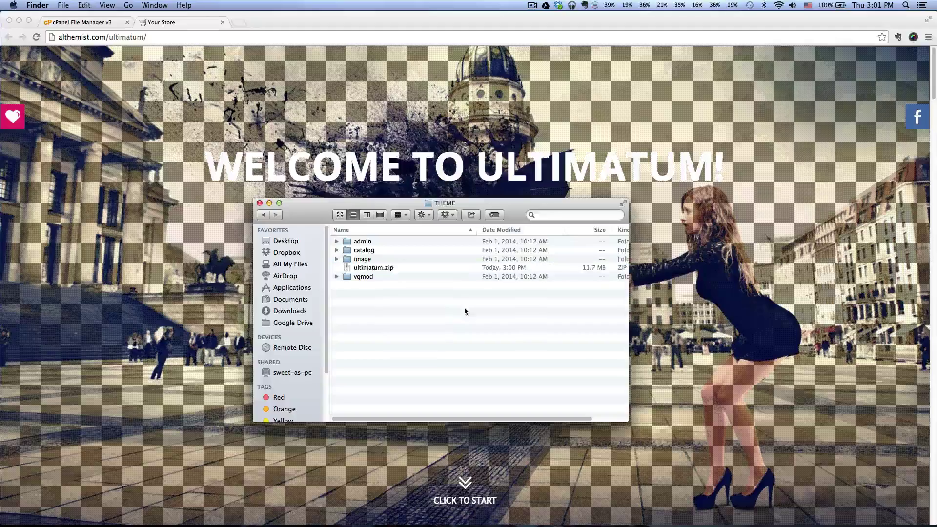
click(387, 272)
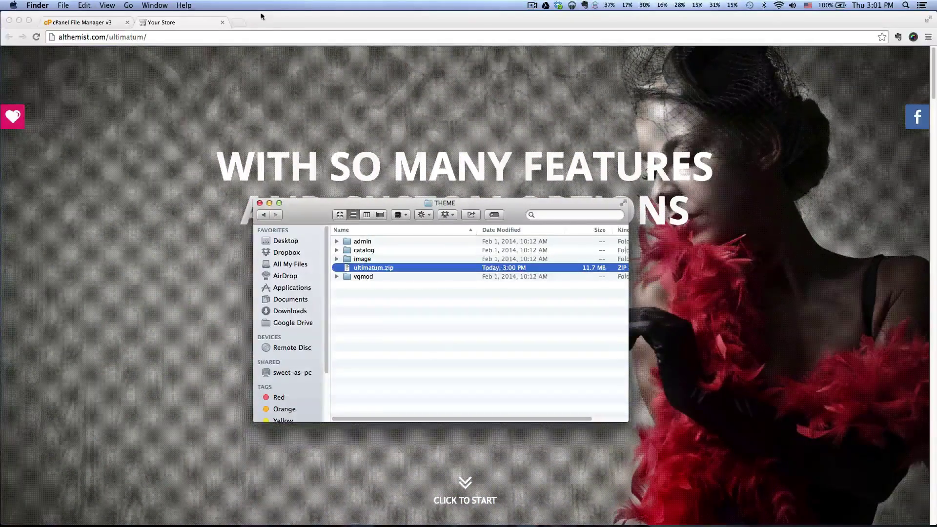
click(289, 19)
click(95, 24)
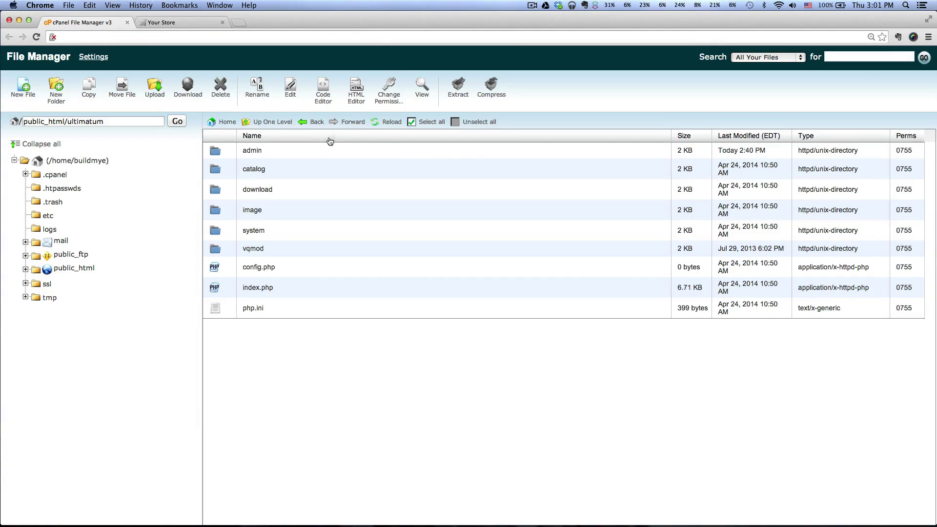
Step: Upload ultimatum.zip from Desktop > themeforest > THEME into public_html/ultimatum
click(157, 95)
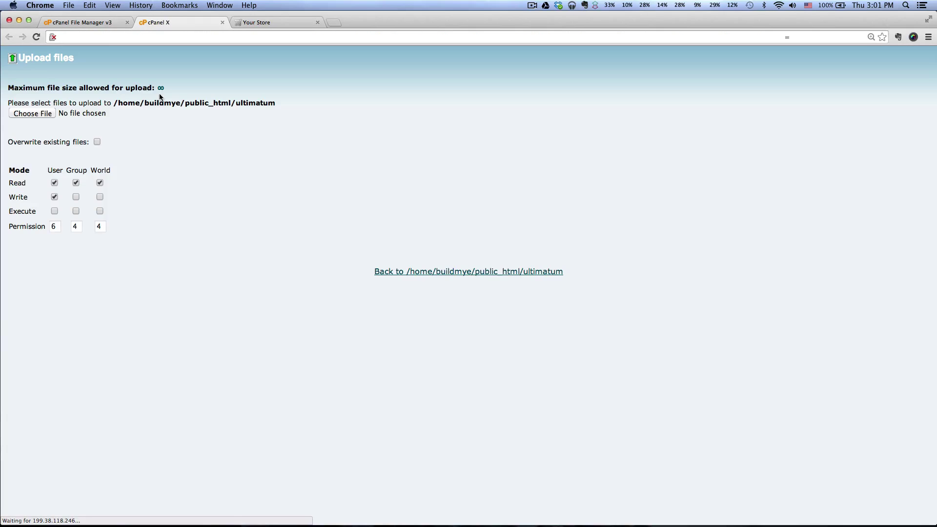
click(52, 115)
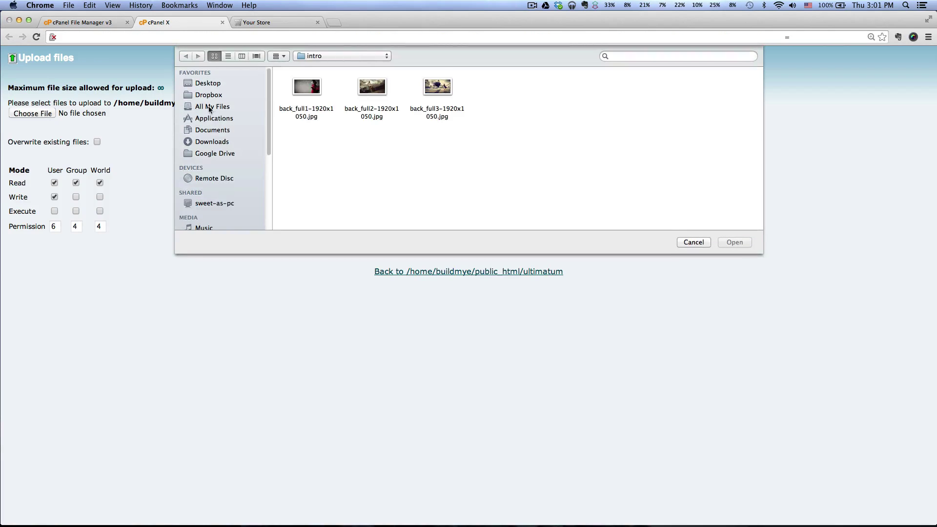
click(212, 84)
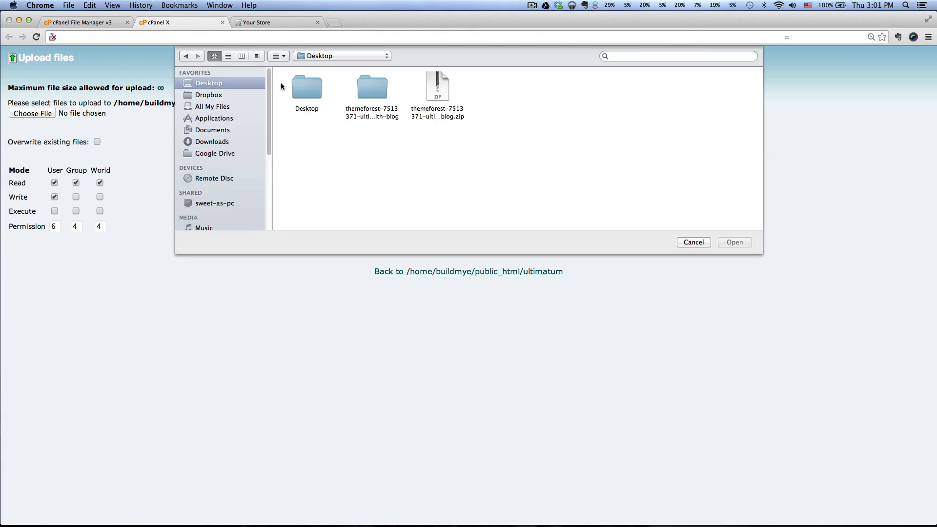
double_click(372, 86)
click(440, 87)
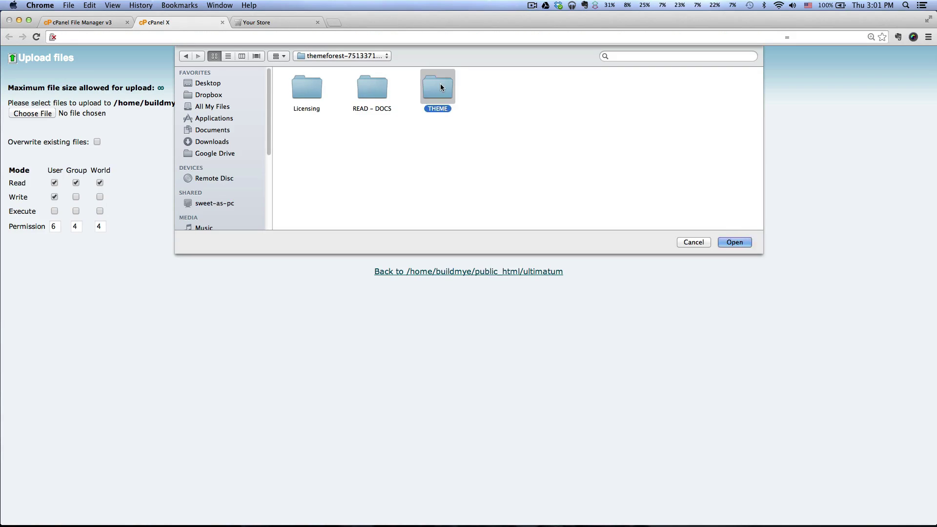
double_click(439, 87)
click(506, 87)
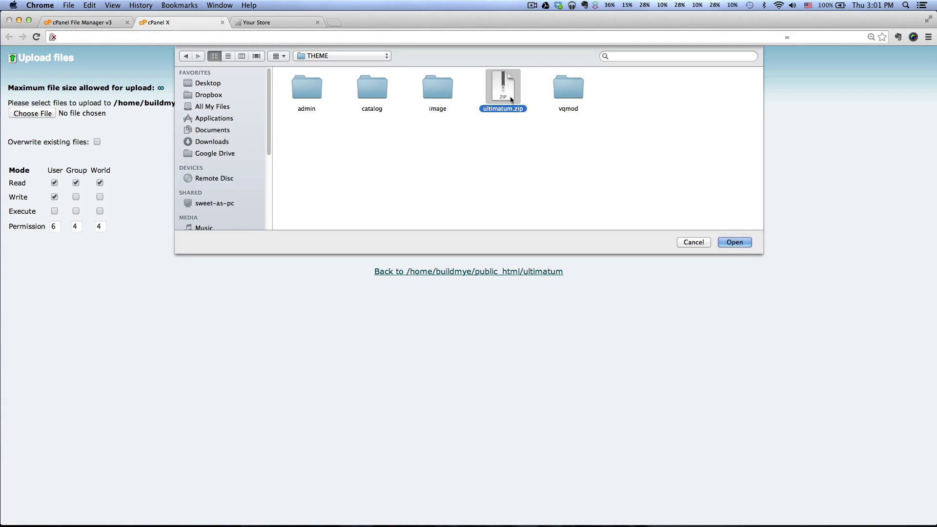
click(733, 242)
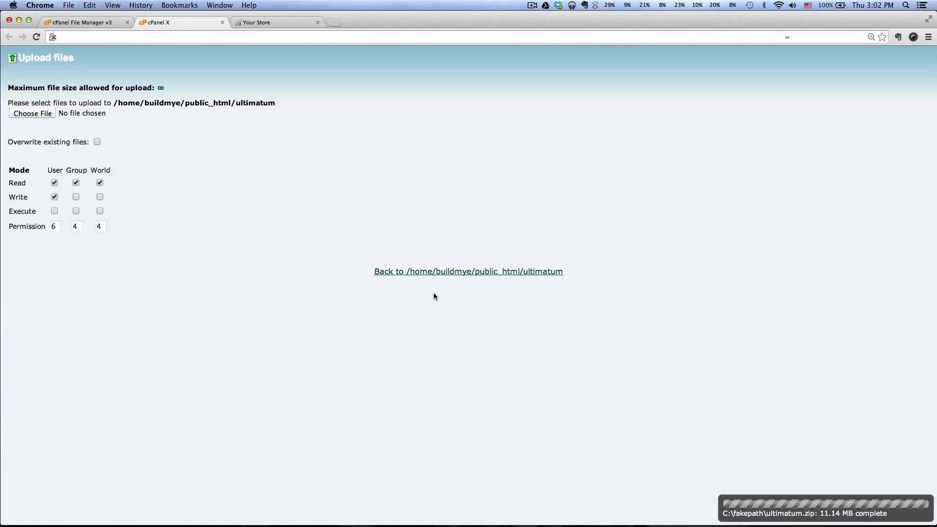
click(449, 271)
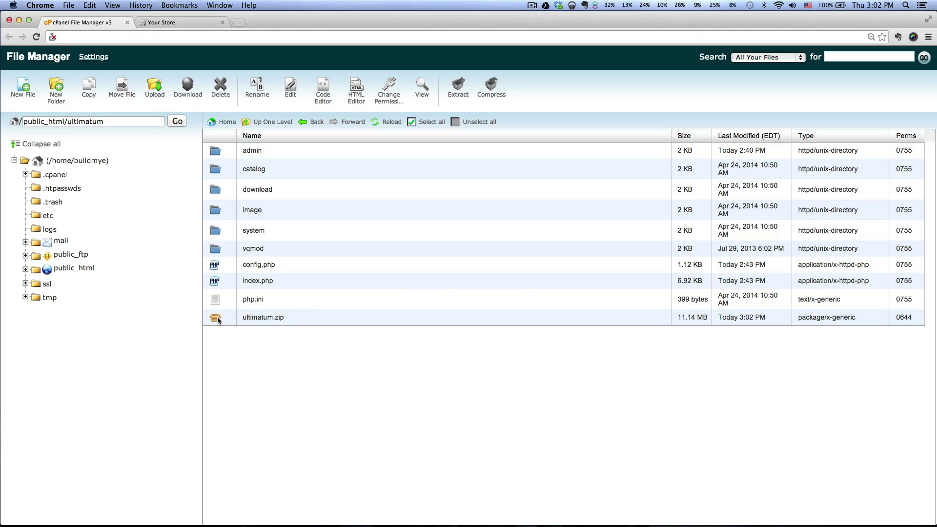
Step: Extract ultimatum.zip into the ultimatum folder and dismiss the extraction results
click(217, 320)
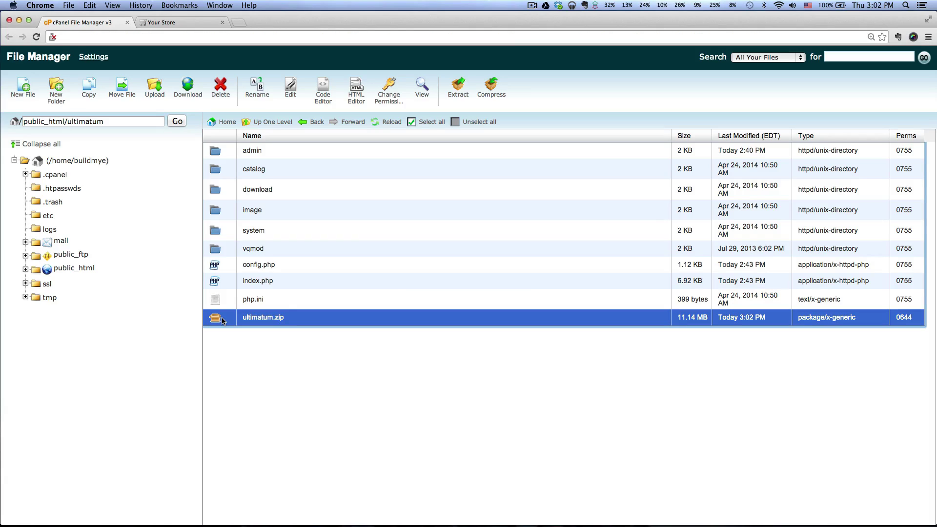
click(459, 89)
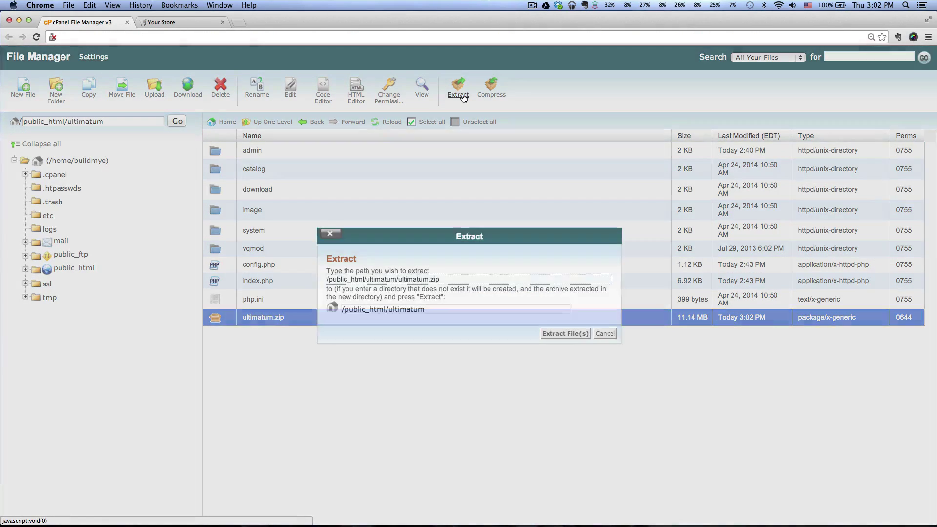
click(568, 333)
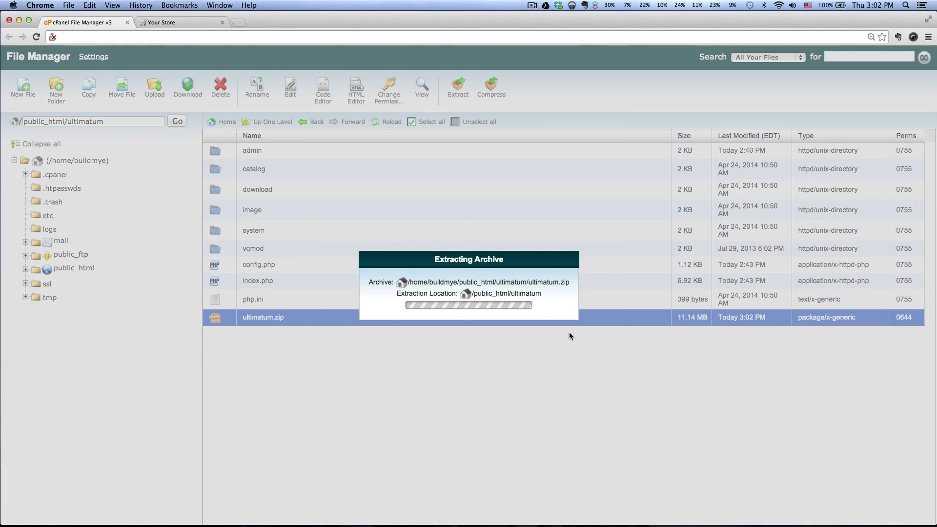
click(668, 410)
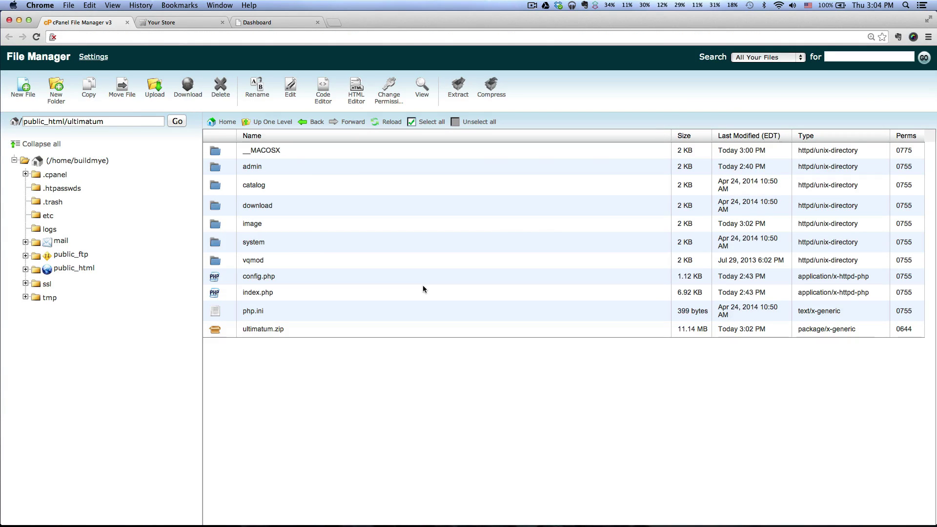
click(272, 25)
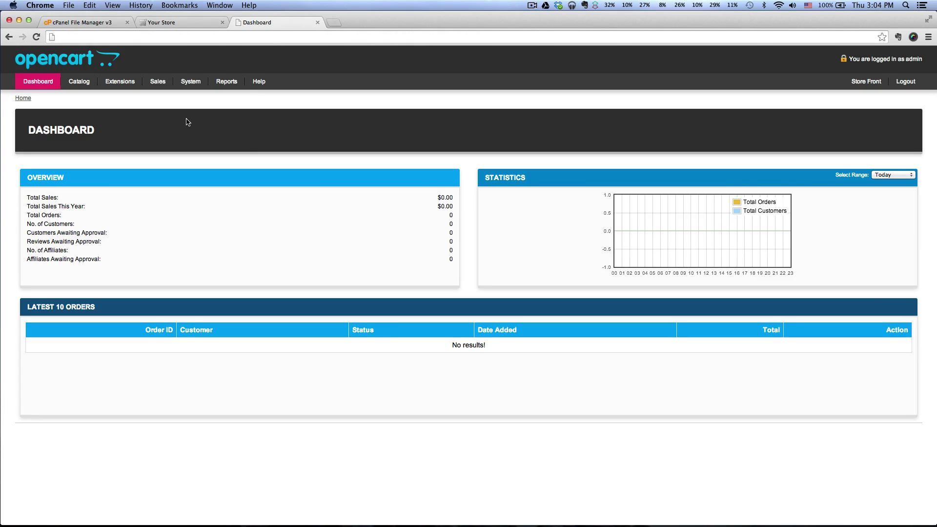
Step: Choose ULTIMATUM as the default store's template on the Store tab and save
mouse_move(190, 82)
click(191, 97)
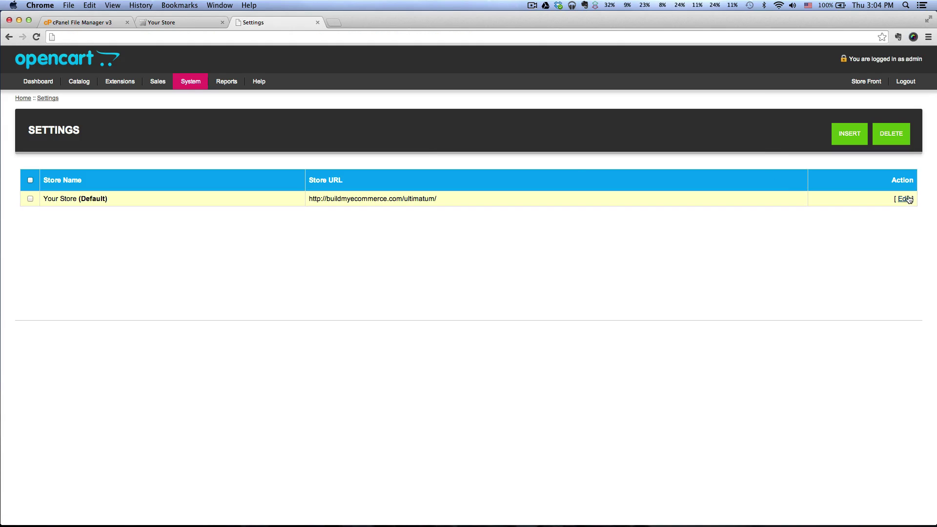
click(905, 199)
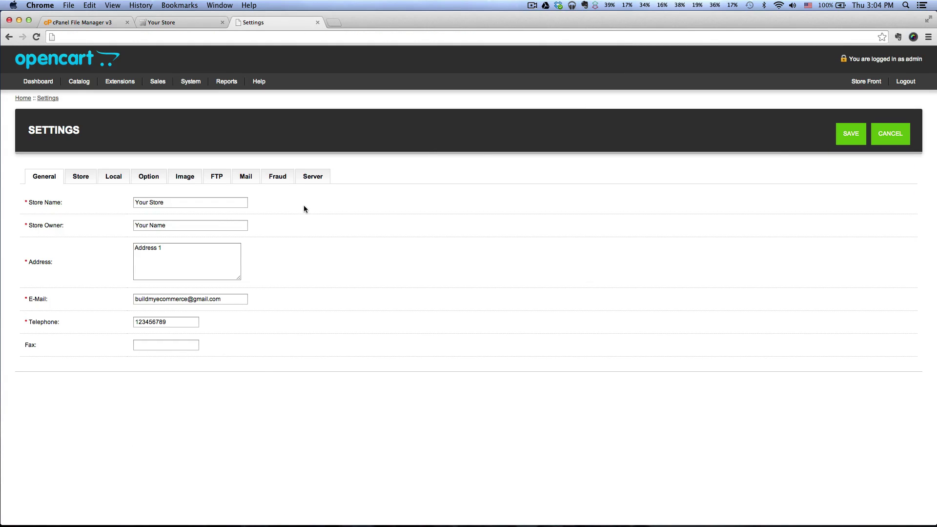
click(81, 179)
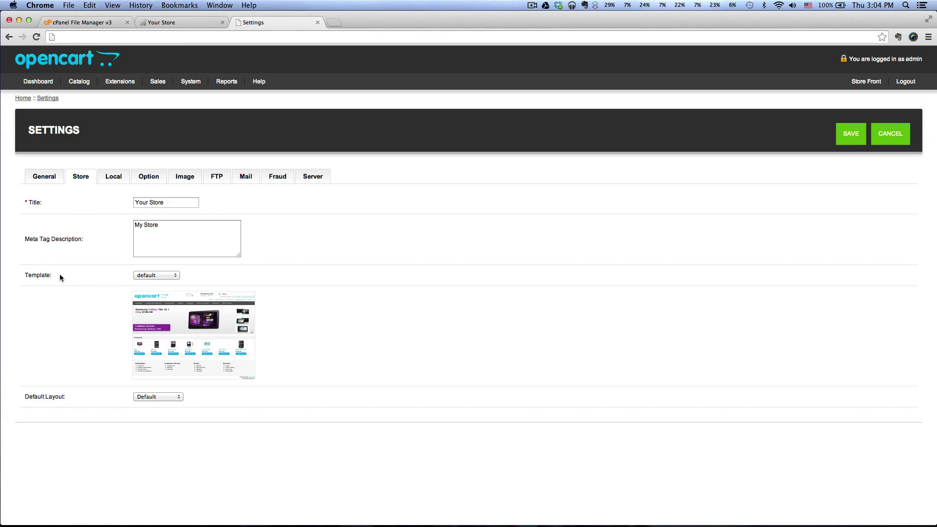
drag(26, 275, 59, 273)
click(140, 276)
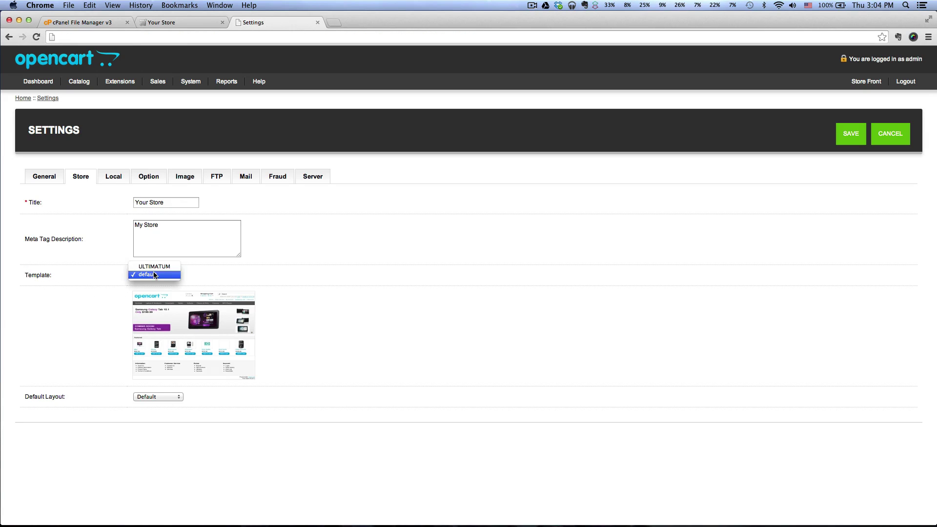
click(162, 268)
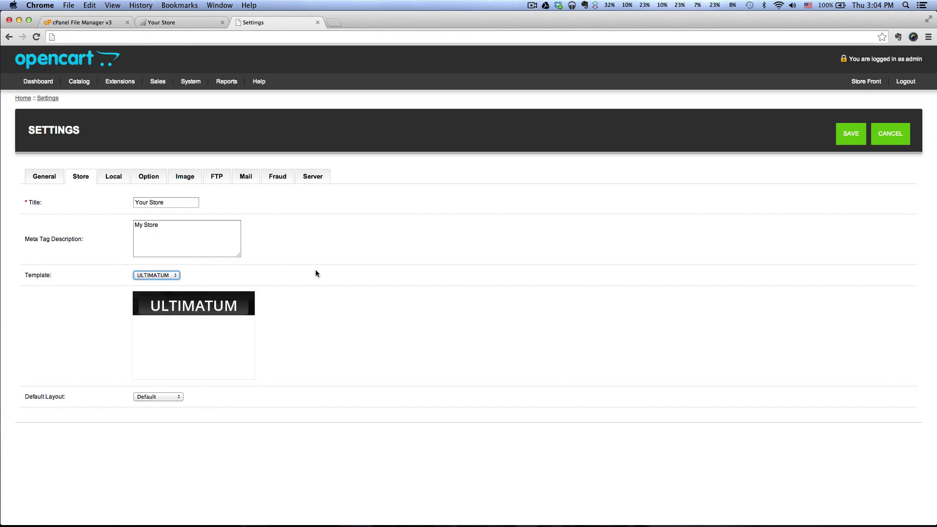
click(851, 133)
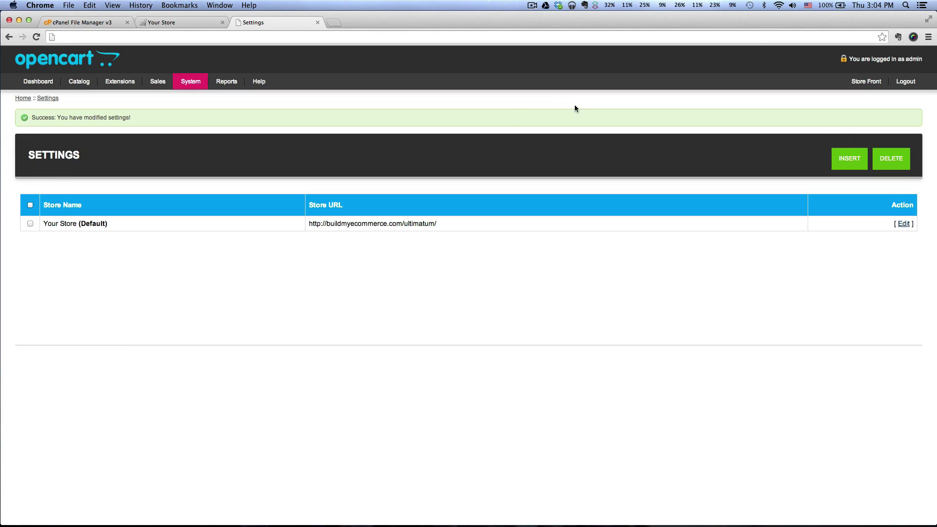
mouse_move(188, 111)
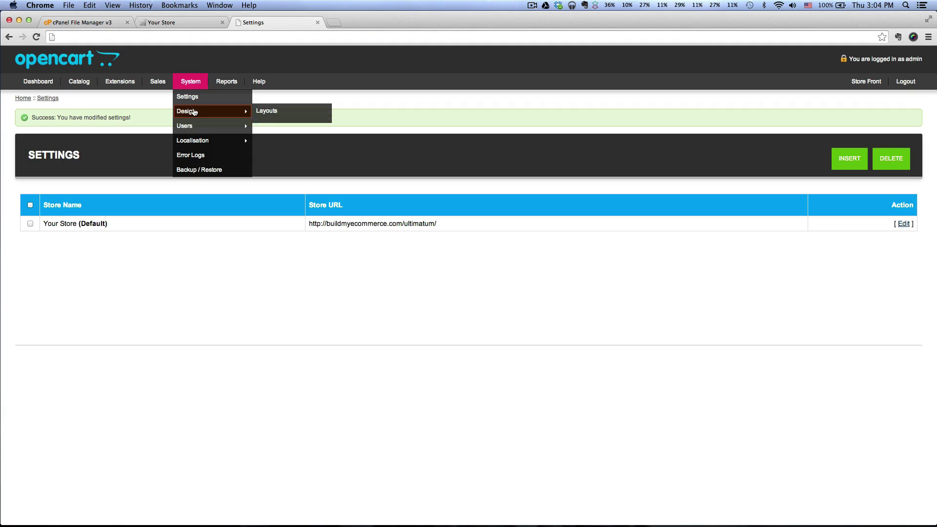
Step: Create and save a layout named ALL with one Default-store route row
click(268, 113)
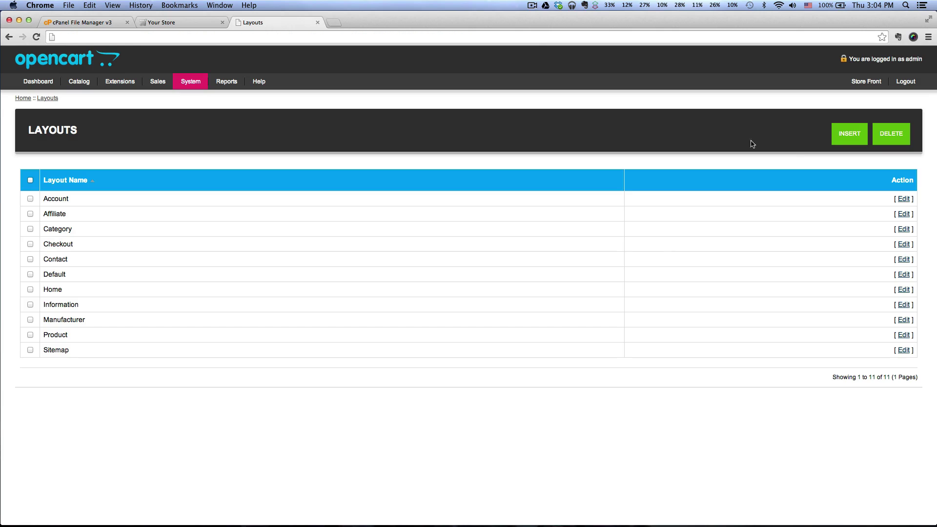
click(843, 138)
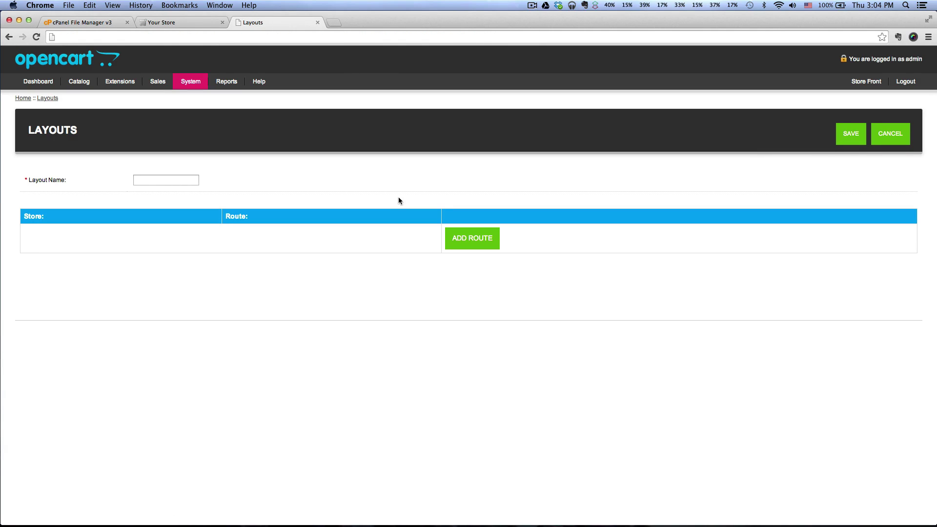
click(155, 177)
text(ALL)
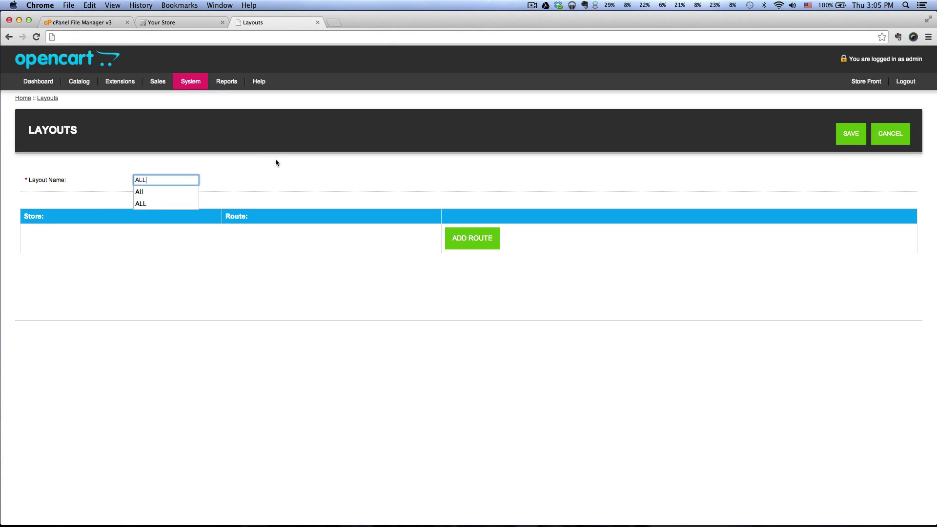
click(331, 183)
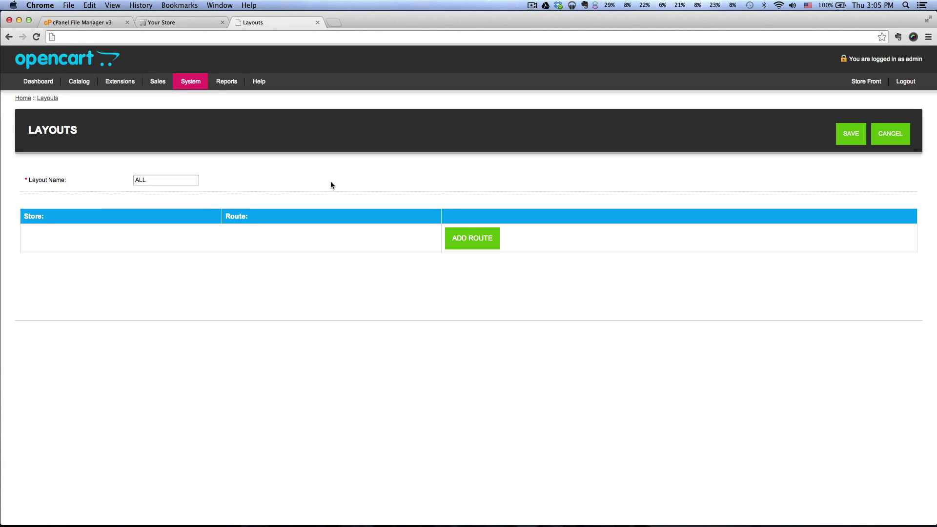
click(478, 244)
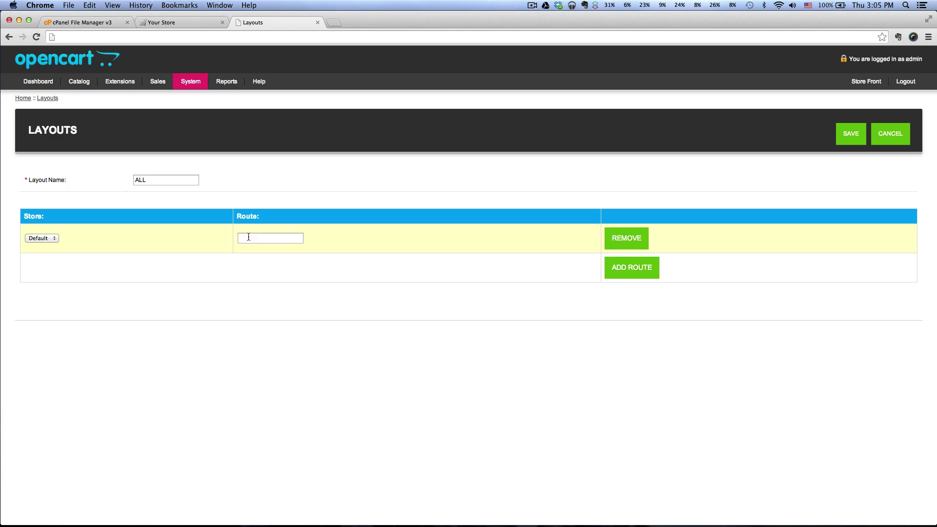
click(849, 135)
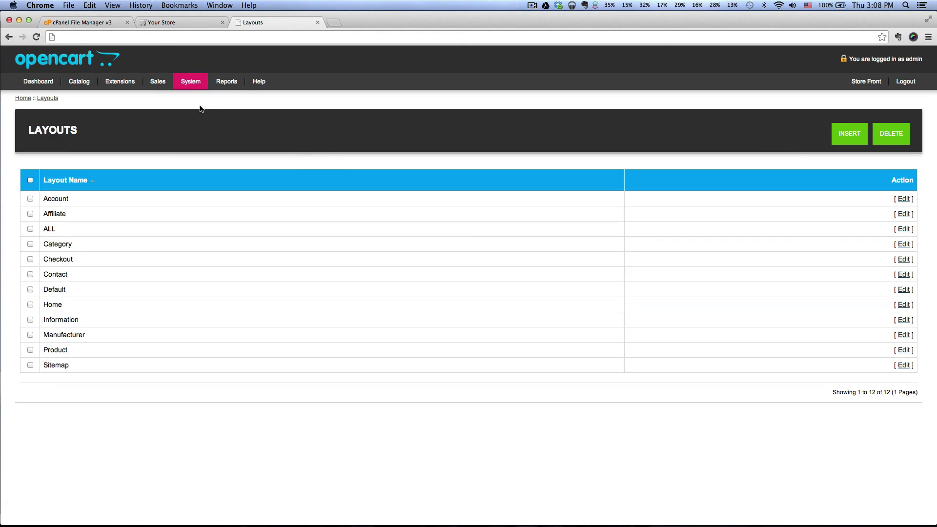
mouse_move(185, 125)
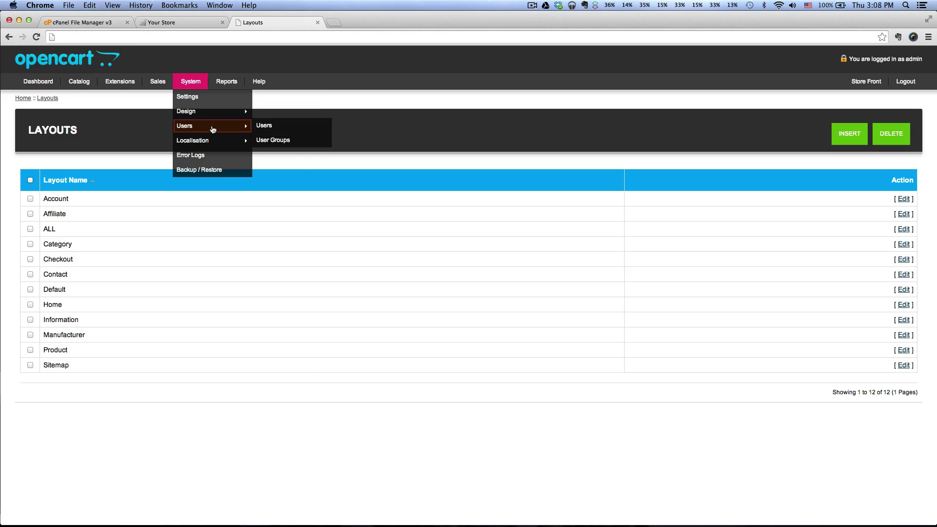
Step: Tick all access and modify permissions for Top Administrator and save the group
click(273, 140)
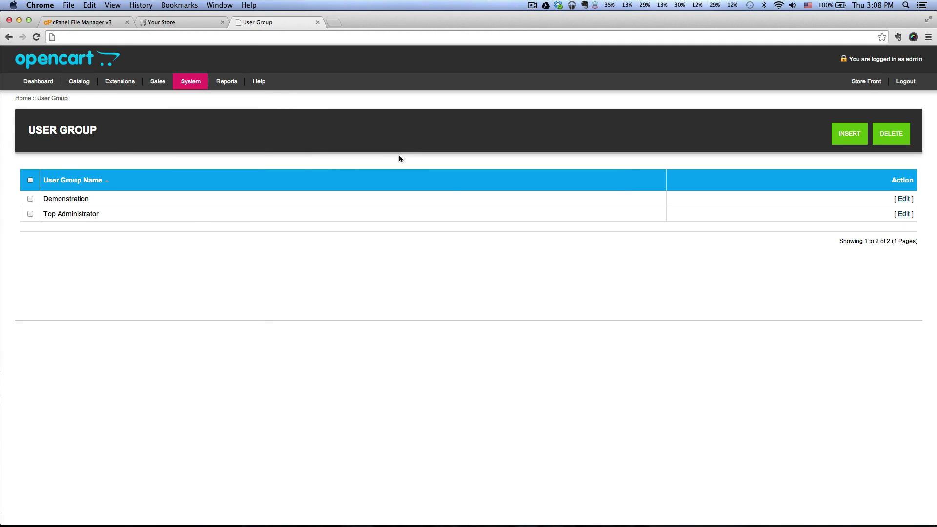
click(905, 215)
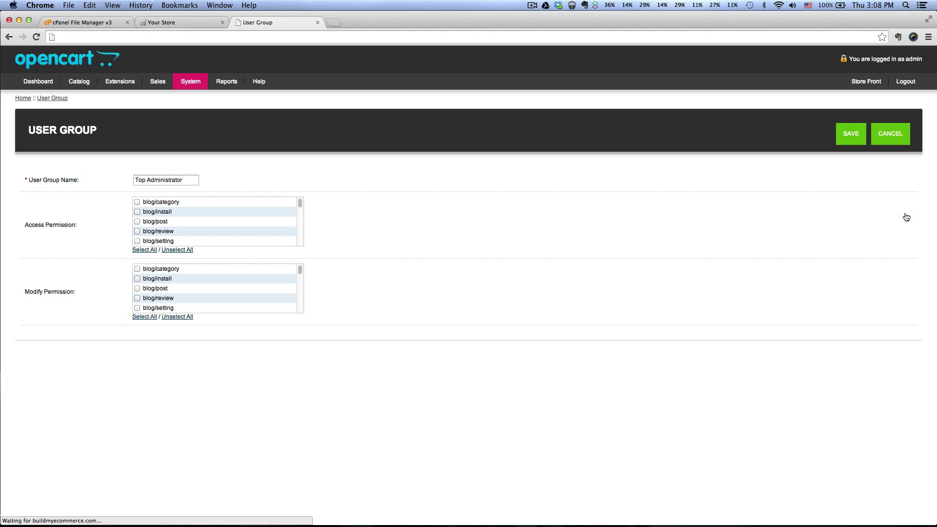
click(144, 250)
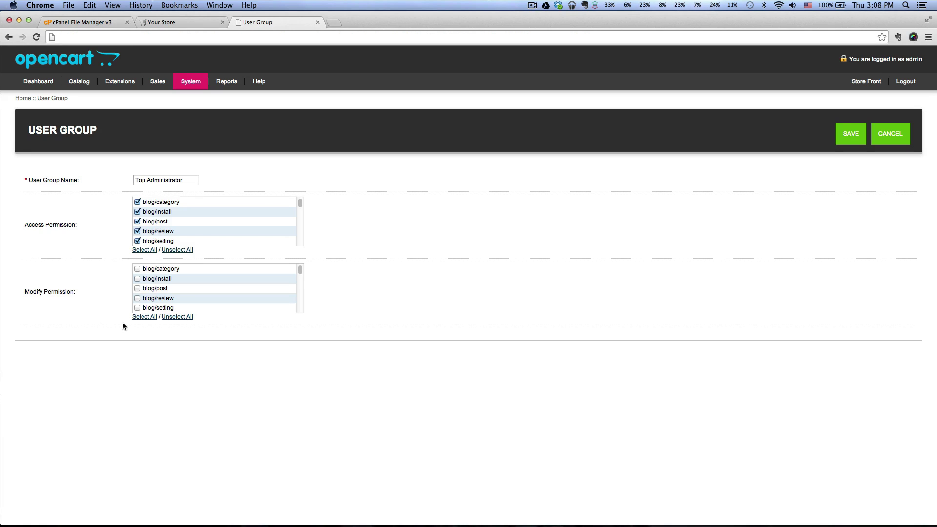
click(145, 317)
click(846, 139)
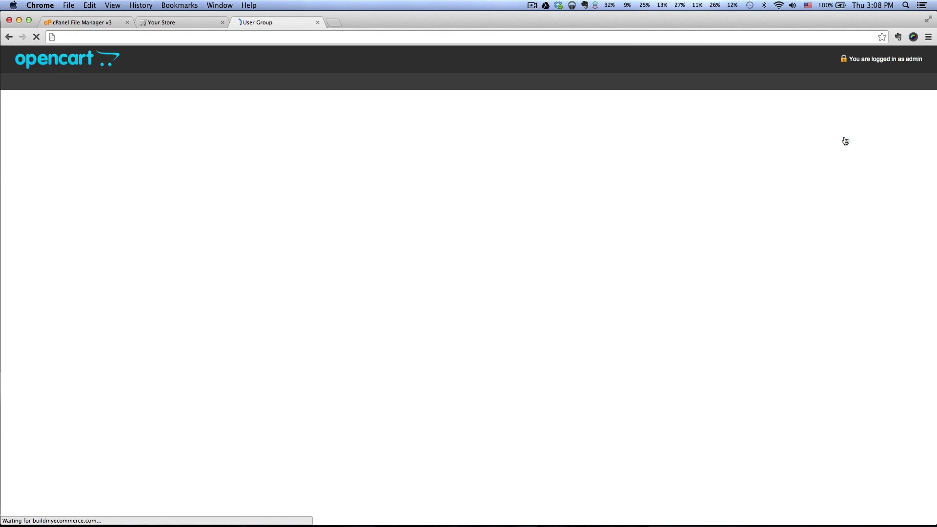
mouse_move(469, 523)
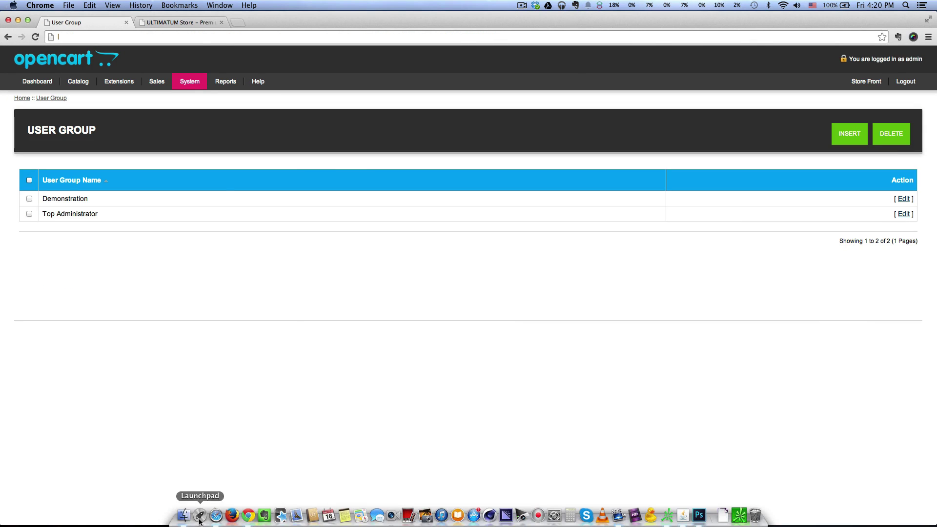
Step: Open index.html from the theme download's READ - DOCS folder
click(184, 518)
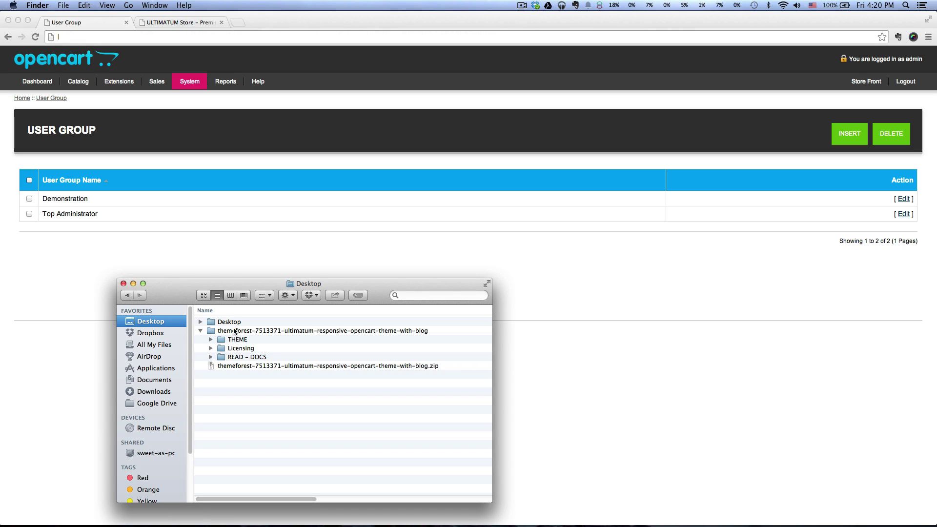
click(241, 358)
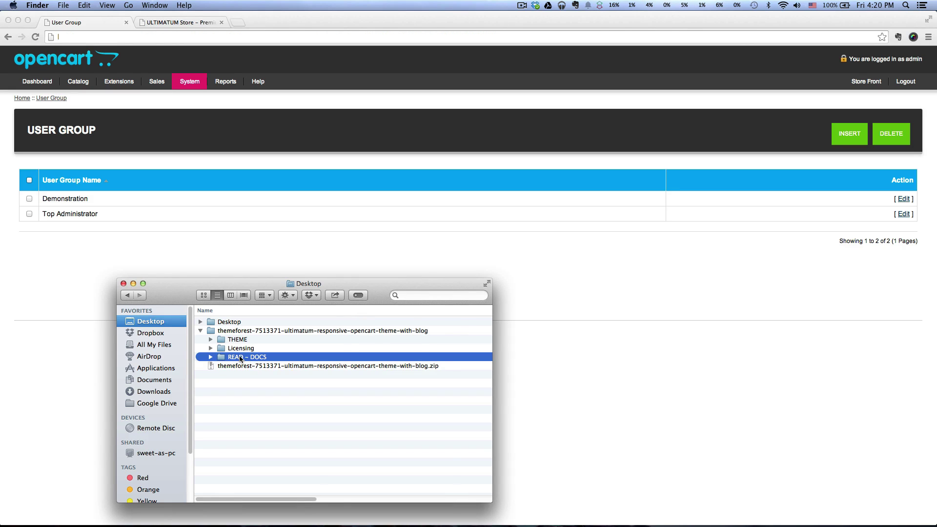
double_click(240, 358)
click(232, 331)
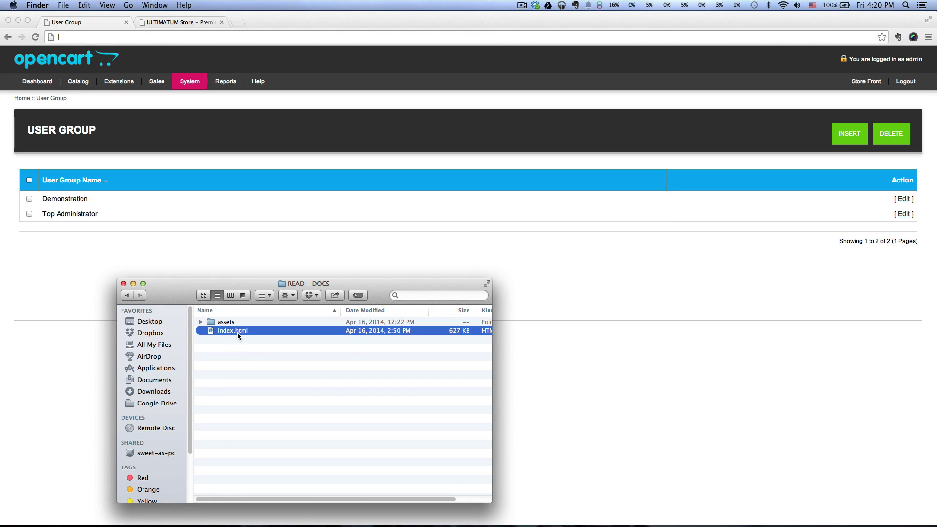
click(243, 194)
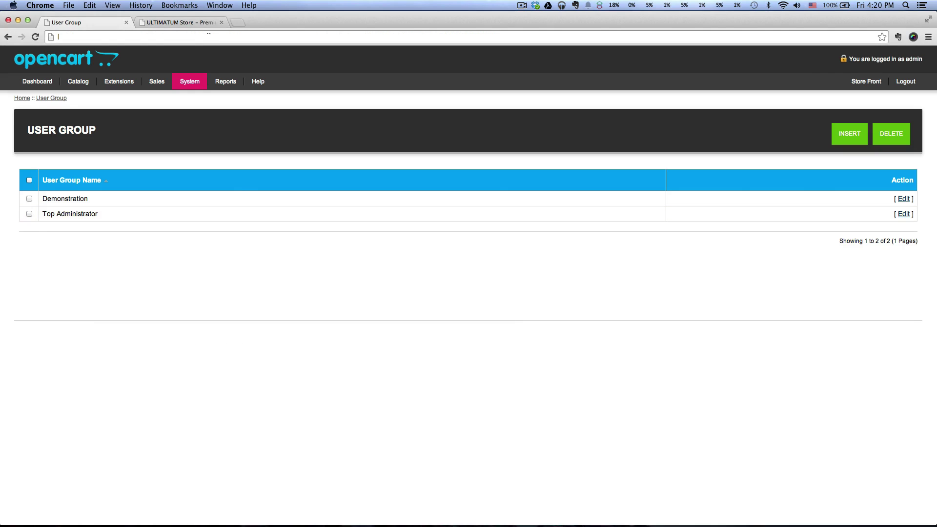
Step: Go to the Recommended Image Settings section in the Ultimatum docs tab
click(193, 24)
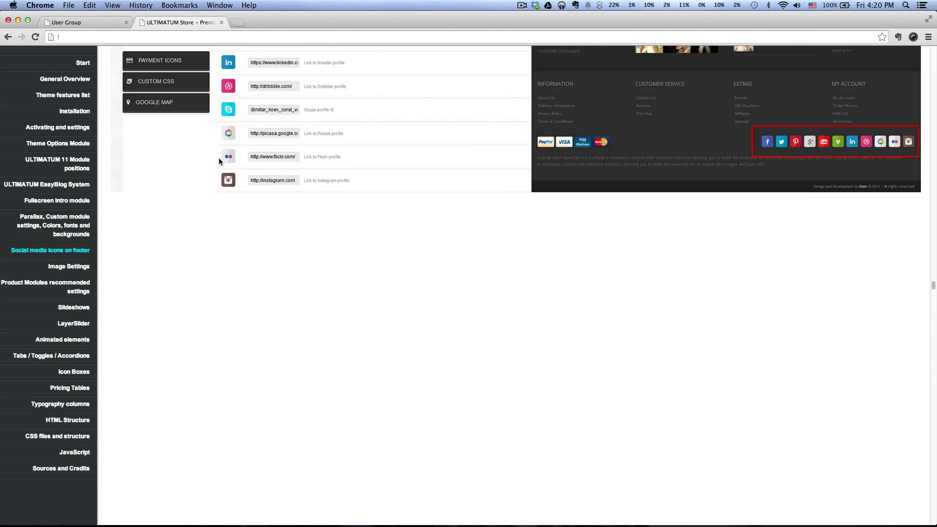
scroll(219, 158, up, 5)
click(82, 62)
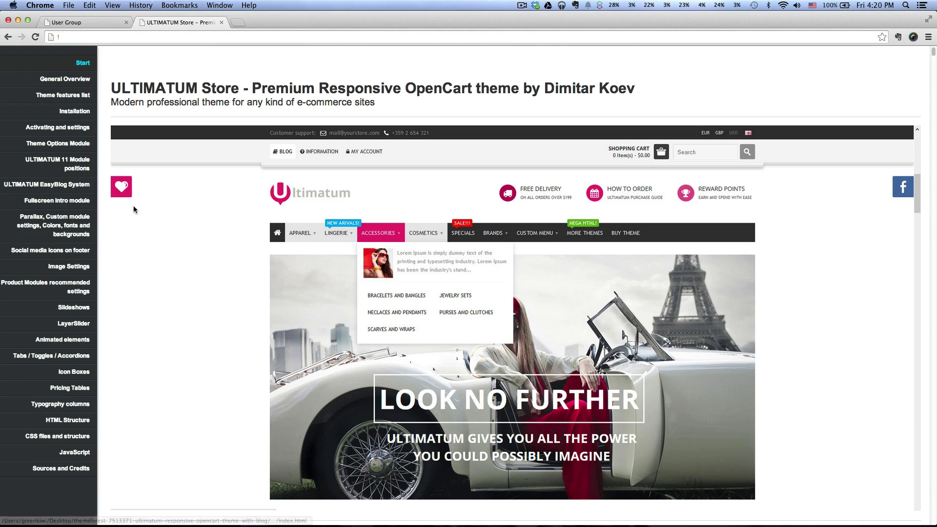
click(80, 269)
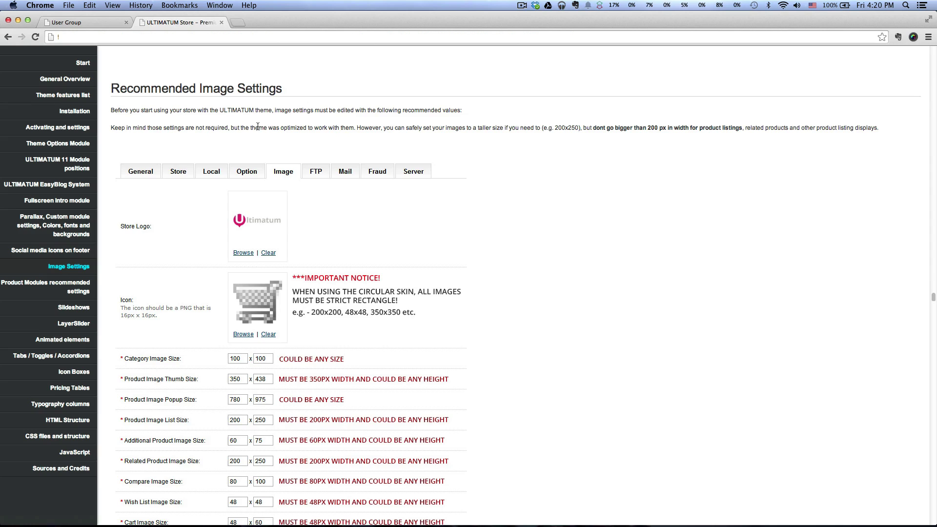
scroll(257, 129, down, 3)
scroll(257, 129, up, 1)
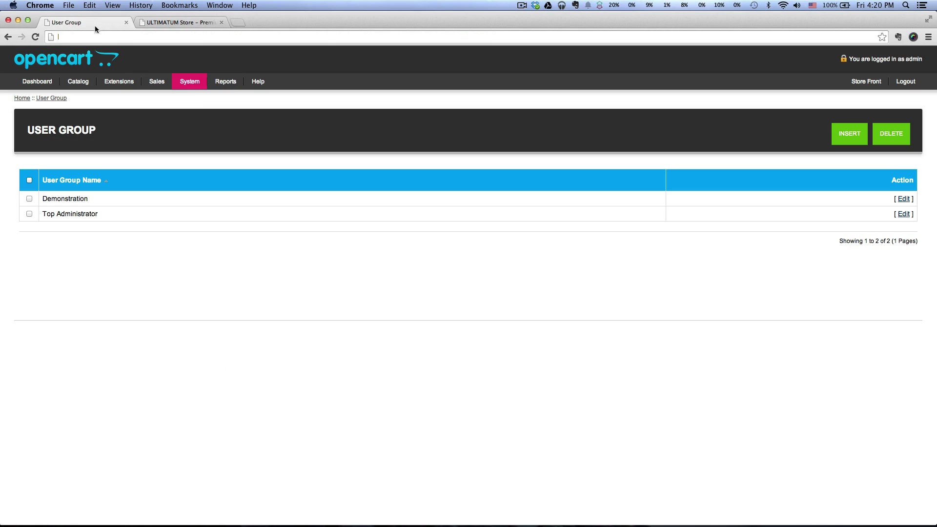
Step: Enter Ultimatum's image sizes (100x100 category, 350x438 thumbs, 780x975 popups) on the Image tab and save
click(95, 23)
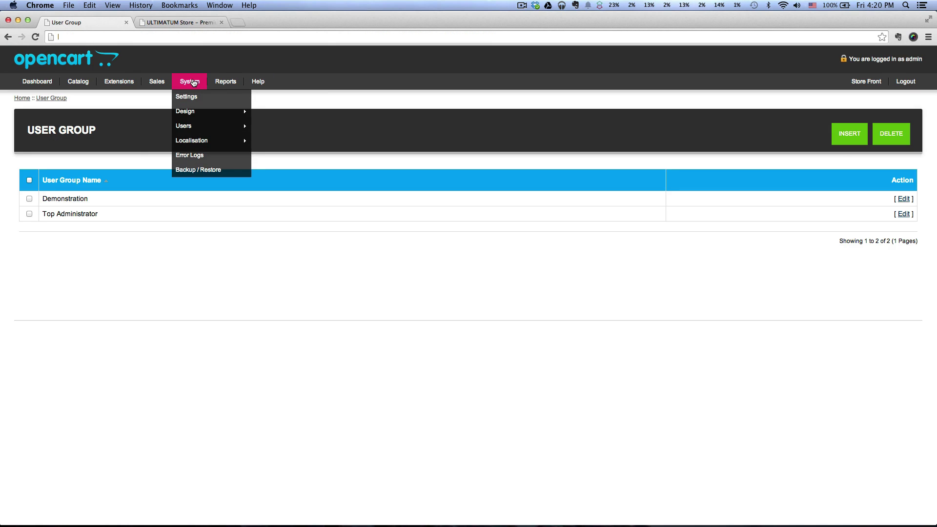
click(192, 95)
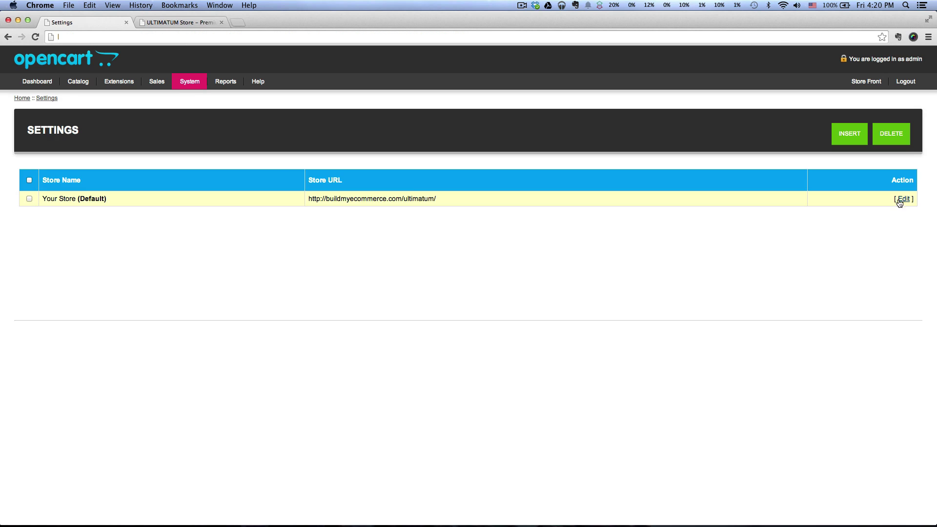
click(903, 200)
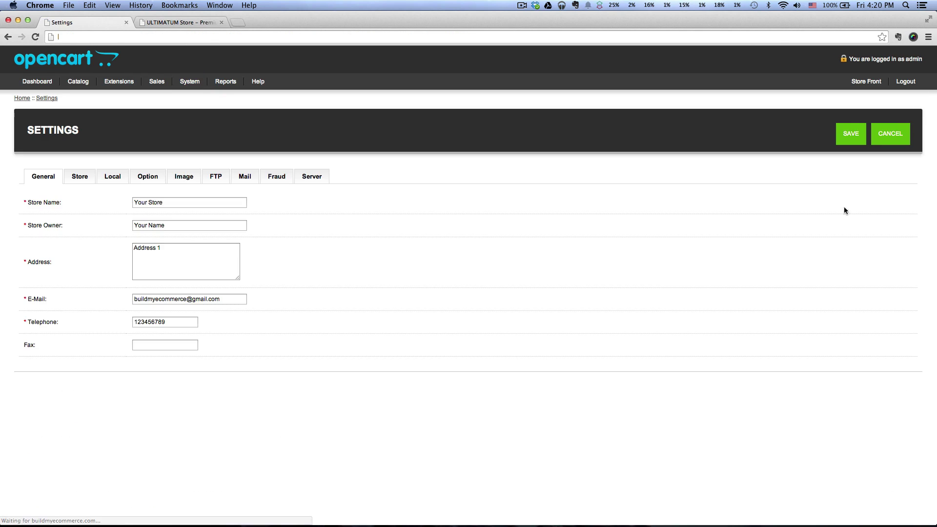
click(184, 179)
scroll(250, 237, down, 3)
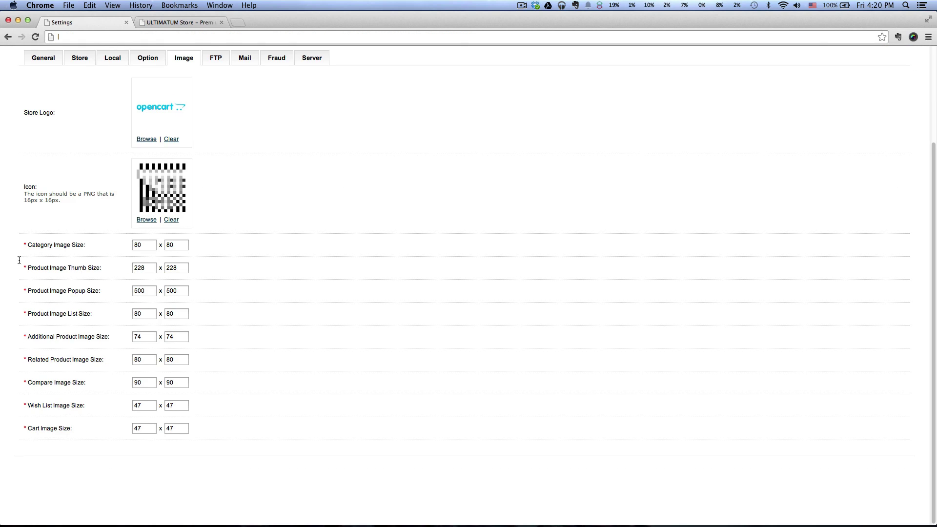
click(167, 23)
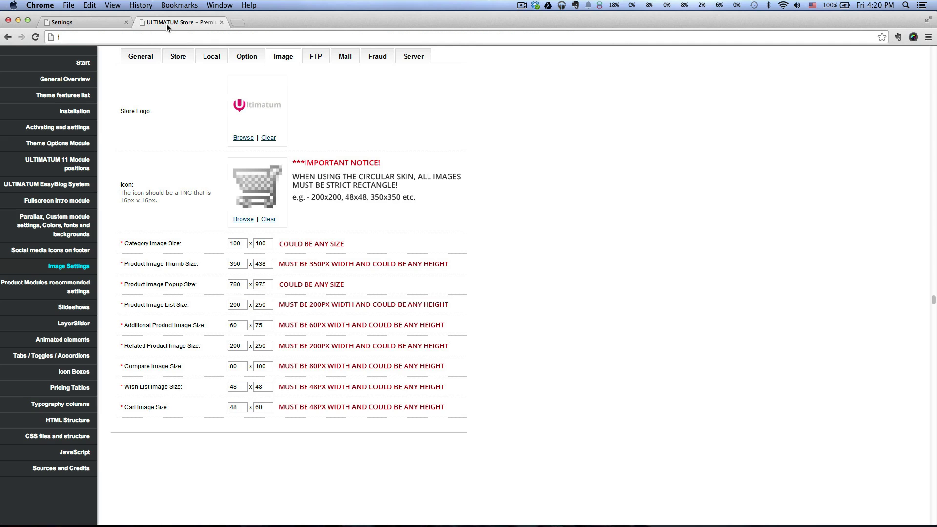
click(101, 25)
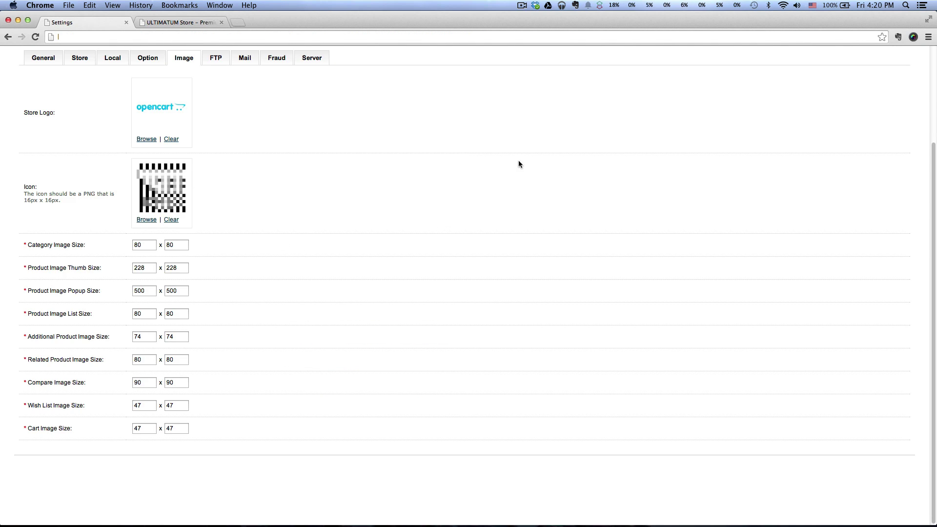
click(520, 9)
scroll(354, 300, up, 3)
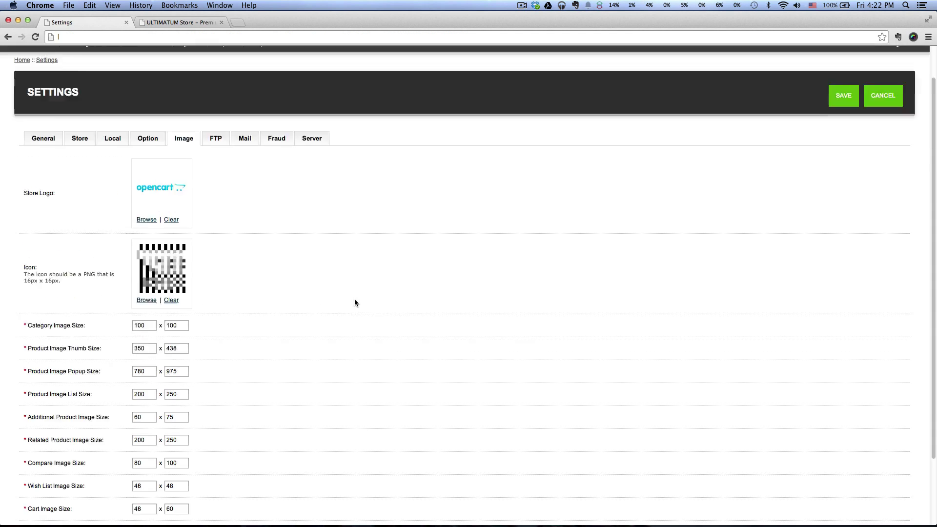
click(847, 133)
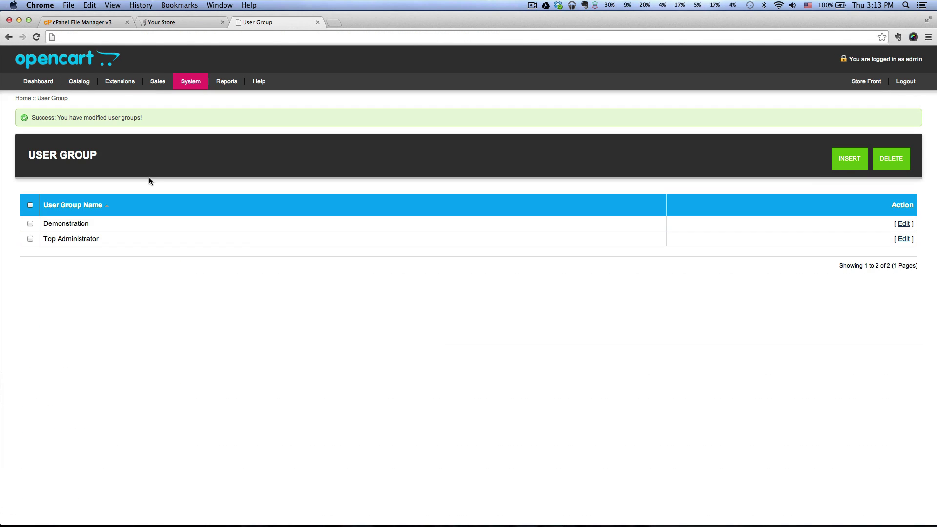
Step: Install the ULTIMATUM Theme Options module, set status ENABLED, keep the Default skin, and save
mouse_move(119, 82)
click(117, 99)
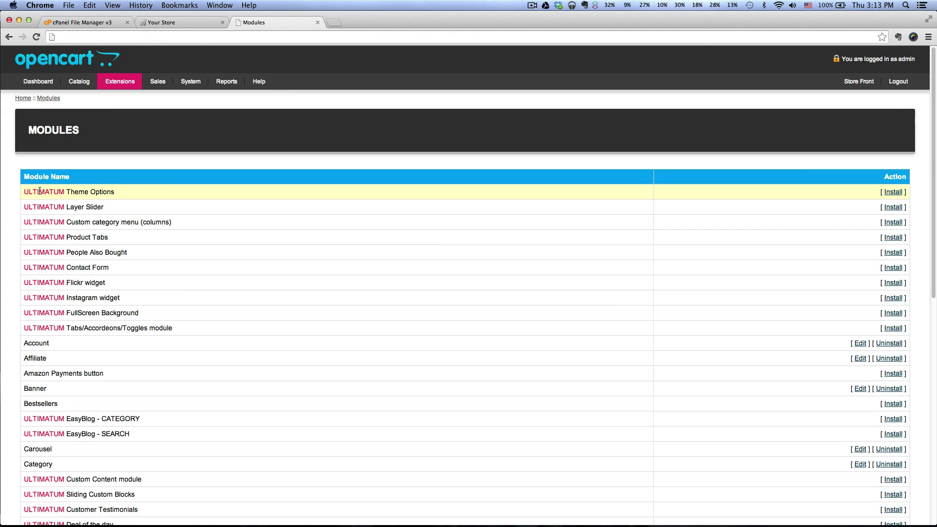
click(892, 192)
click(859, 193)
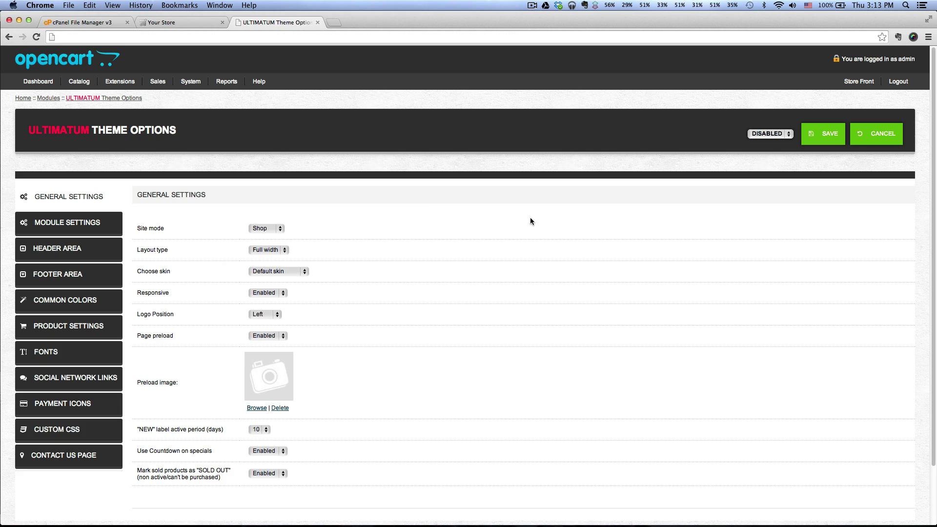
click(768, 134)
click(769, 126)
click(268, 271)
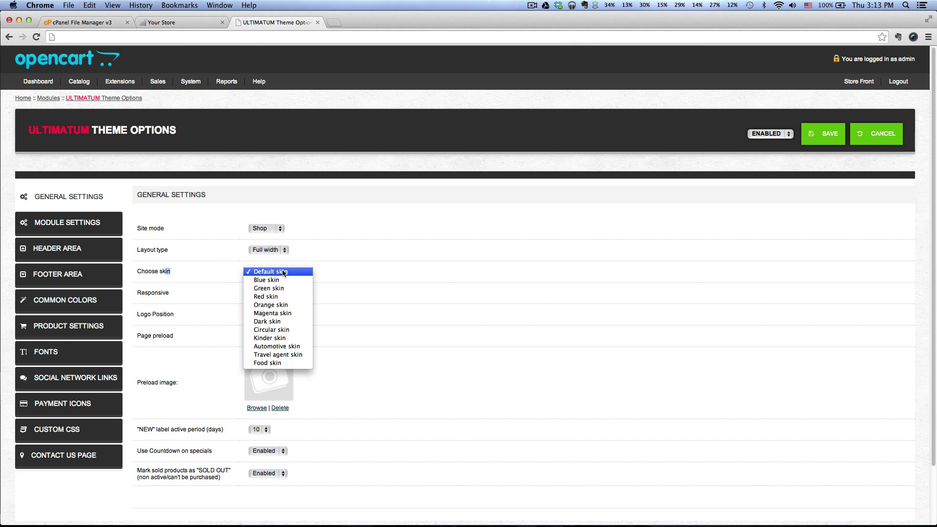
click(373, 268)
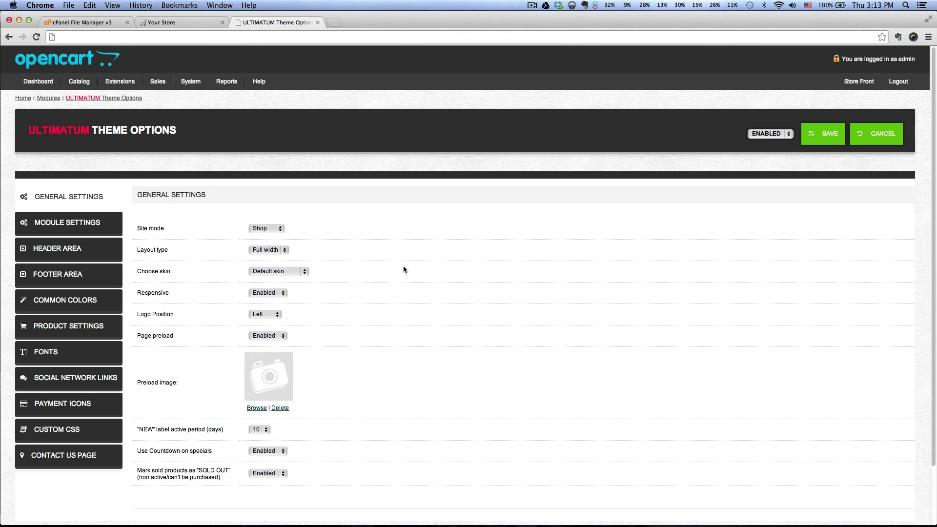
click(821, 135)
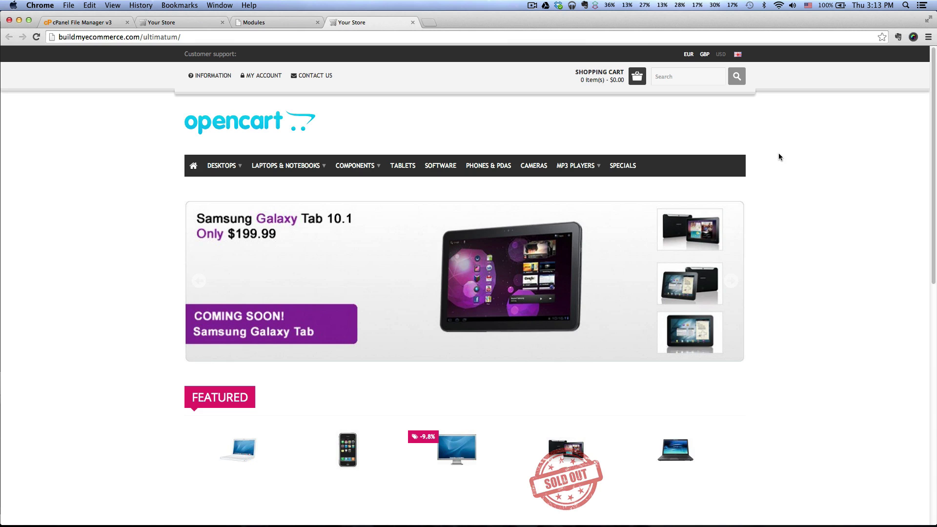
scroll(794, 157, down, 5)
scroll(795, 161, down, 3)
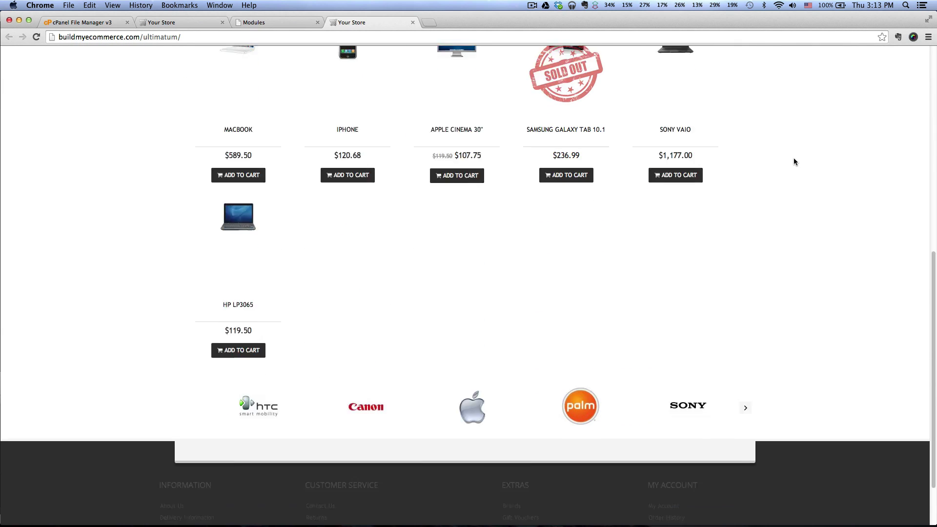
scroll(794, 161, down, 1)
scroll(795, 161, up, 6)
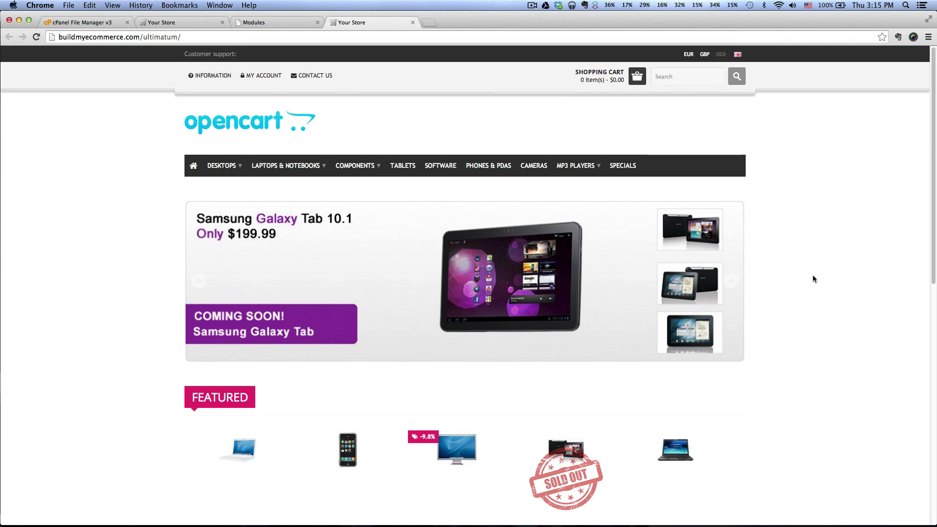